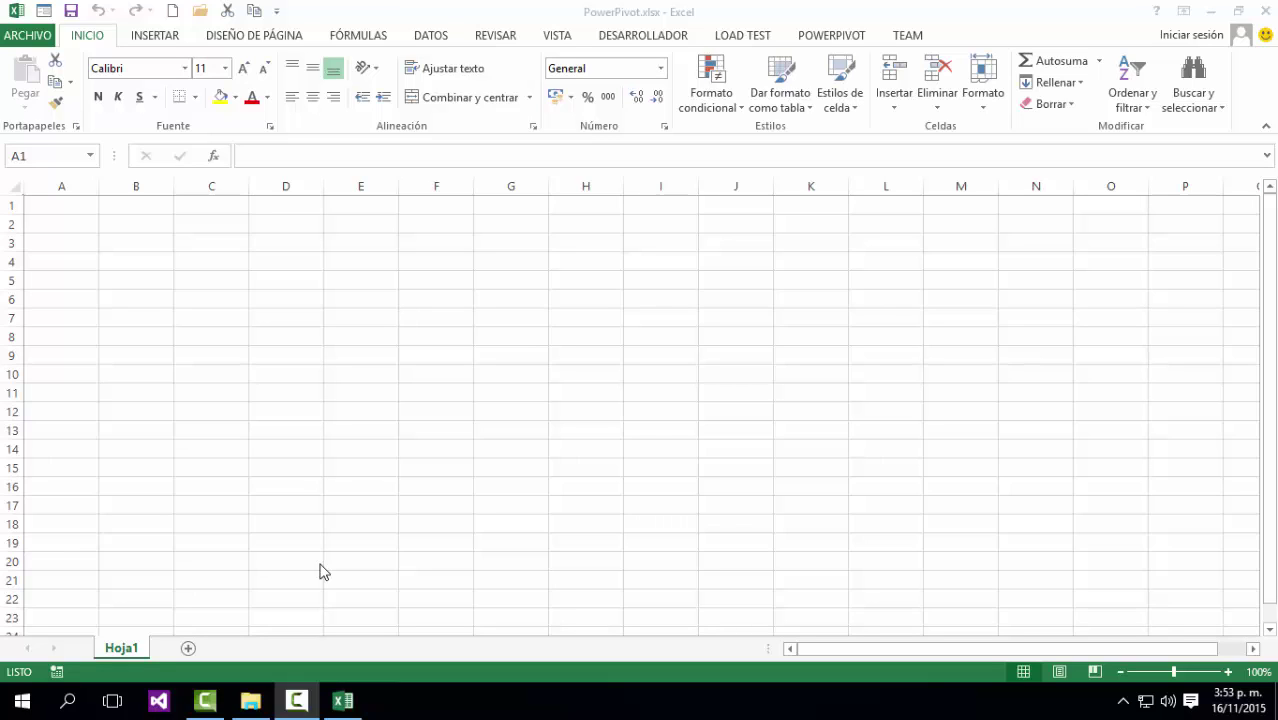
In Options > Complementos, list the COM add-ins and confirm PowerPivot and Power View are enabled.
{"action": "left_click", "coordinate": [27, 36]}
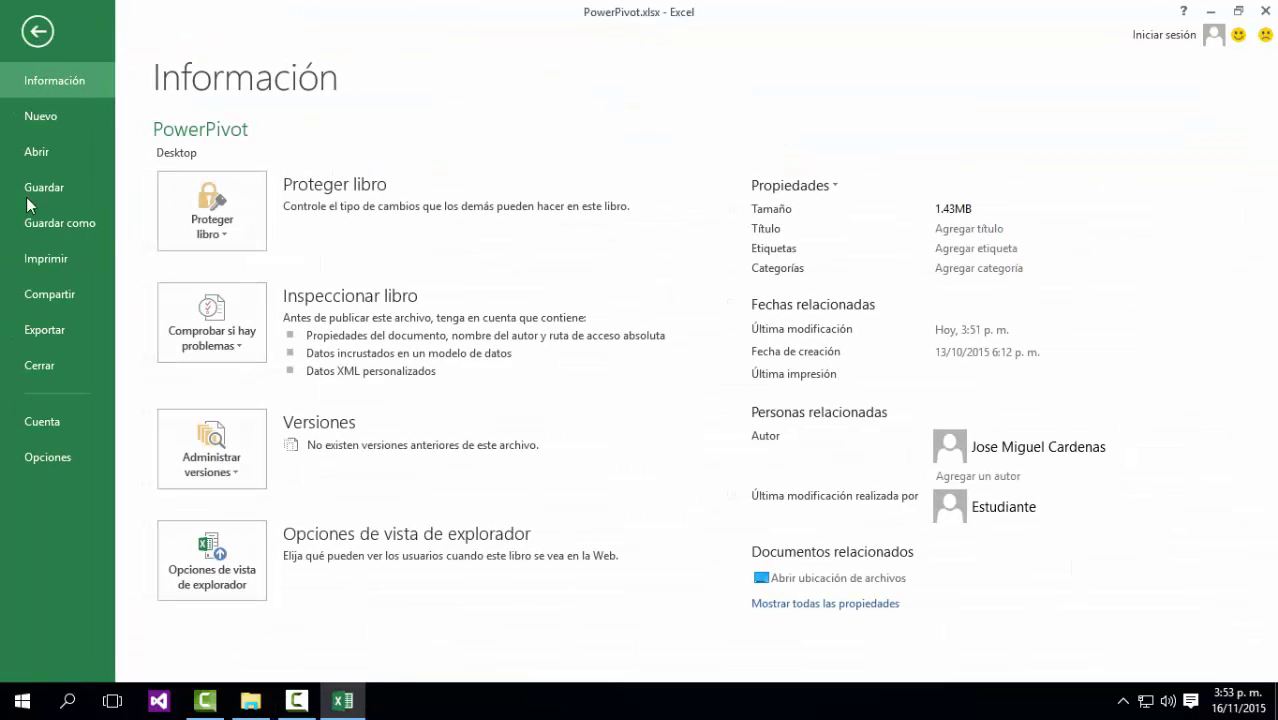
{"action": "left_click", "coordinate": [50, 465]}
{"action": "left_click", "coordinate": [312, 279]}
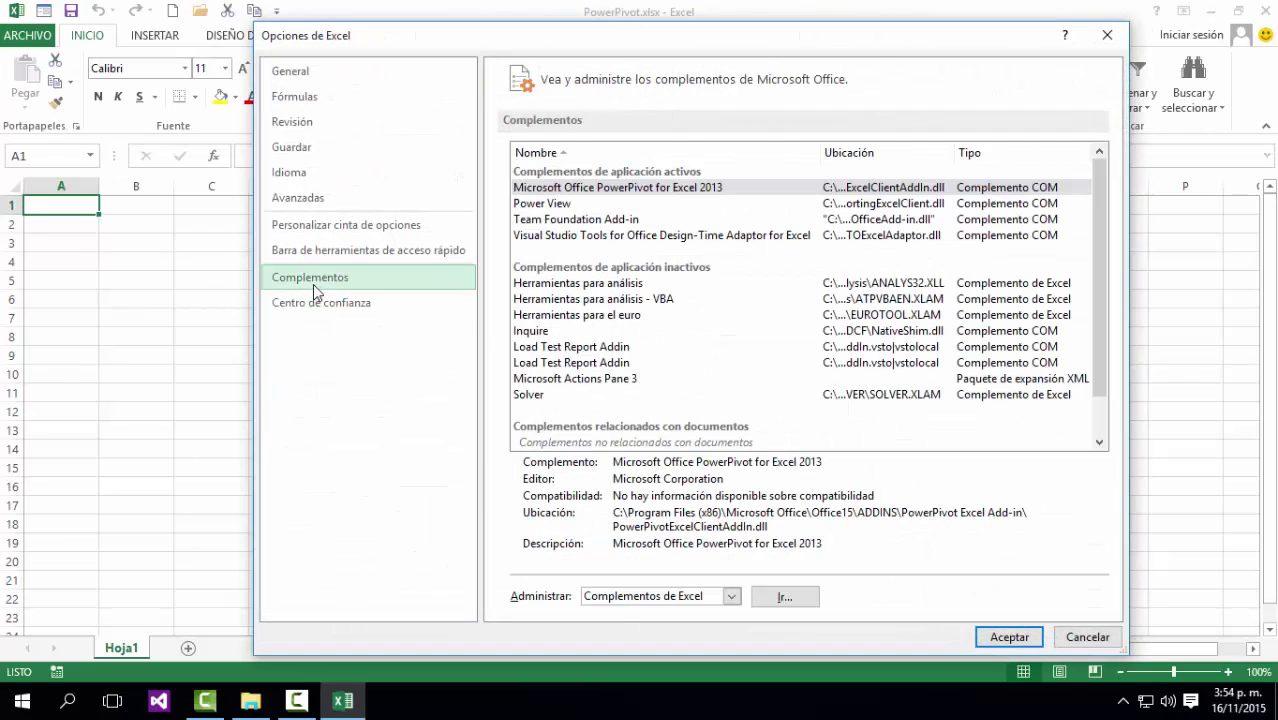
{"action": "left_click", "coordinate": [731, 597]}
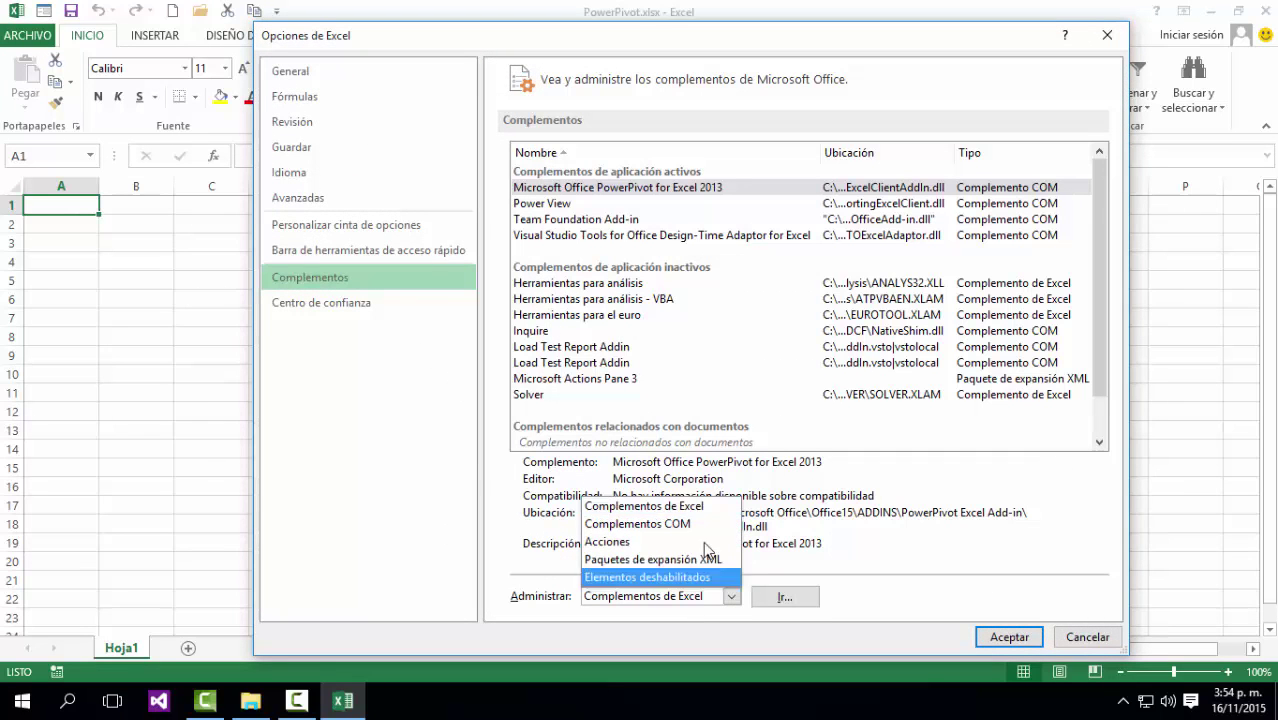
{"action": "left_click", "coordinate": [640, 523]}
{"action": "left_click", "coordinate": [784, 597]}
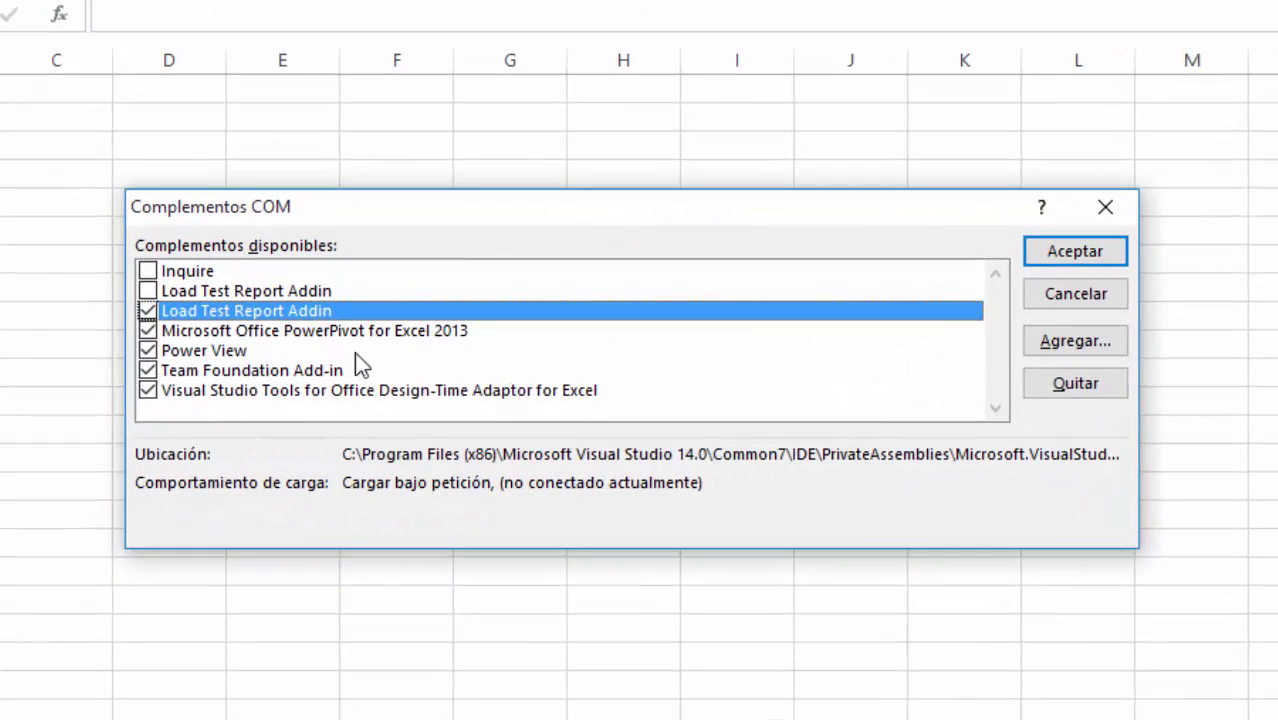
{"action": "left_click", "coordinate": [370, 330]}
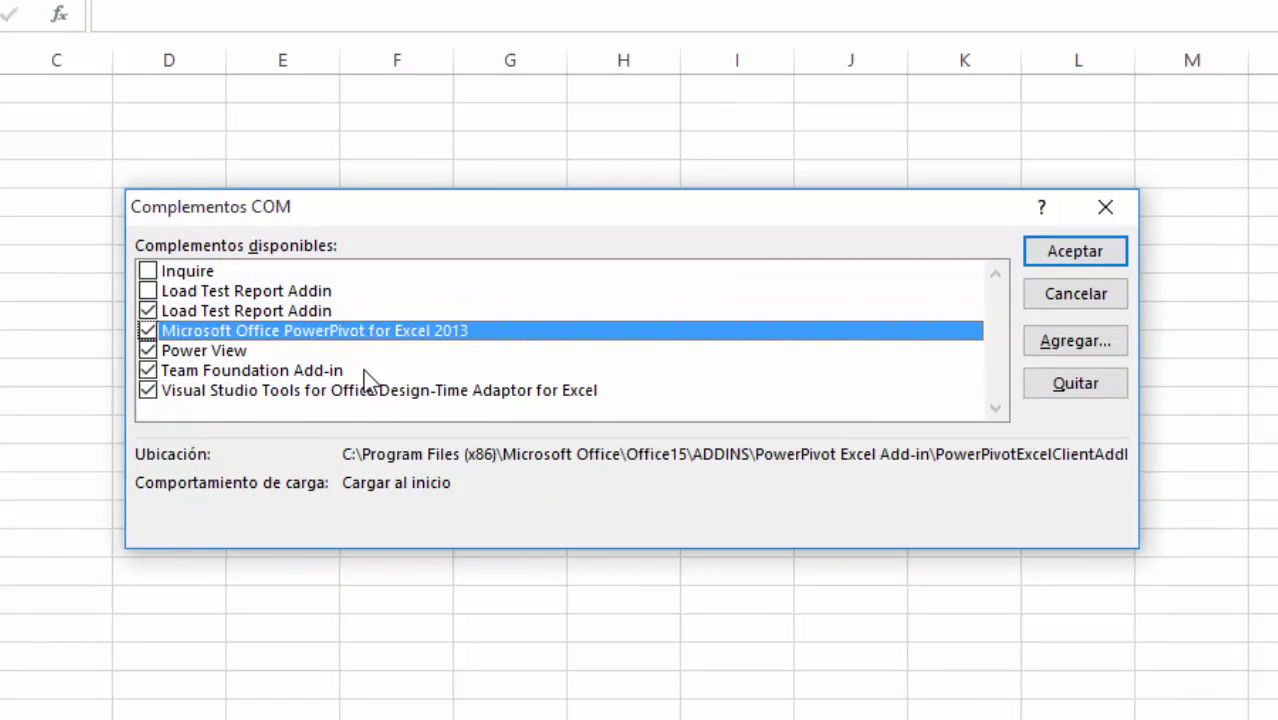
{"action": "left_click", "coordinate": [243, 354]}
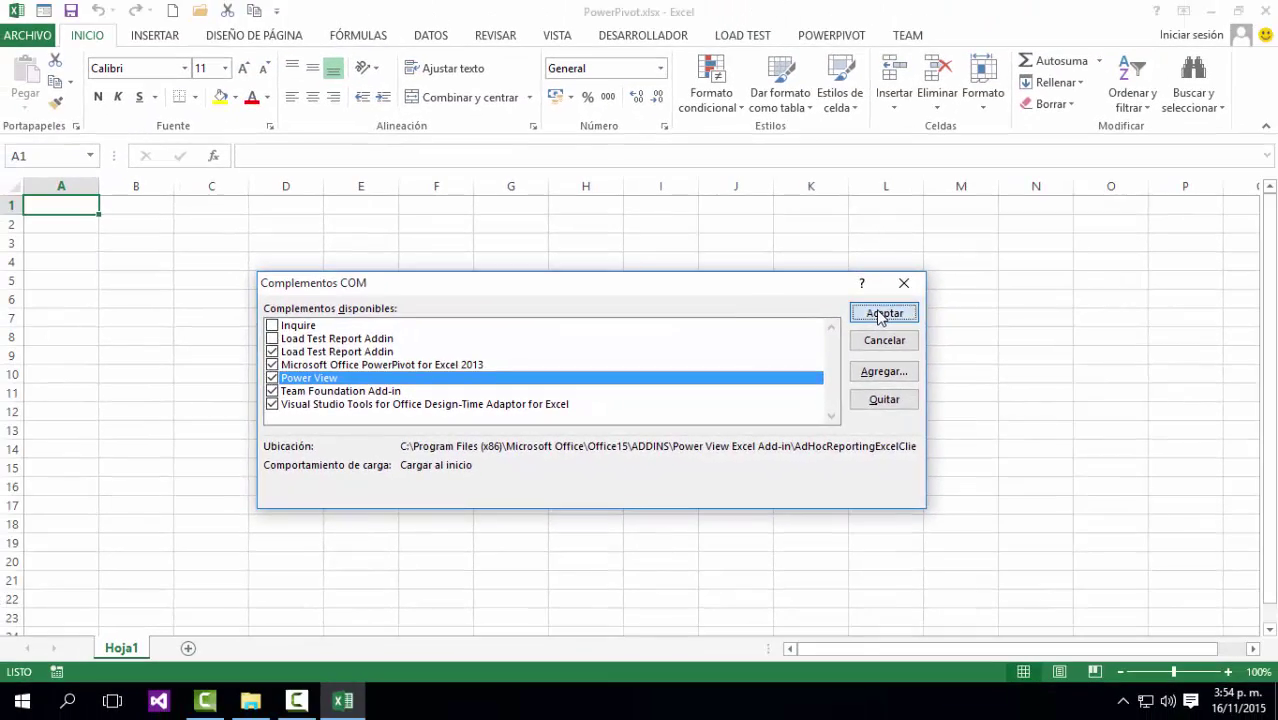
{"action": "left_click", "coordinate": [879, 316]}
Open the PowerPivot Administrar window to view the Ordenes data model.
{"action": "left_click", "coordinate": [155, 35]}
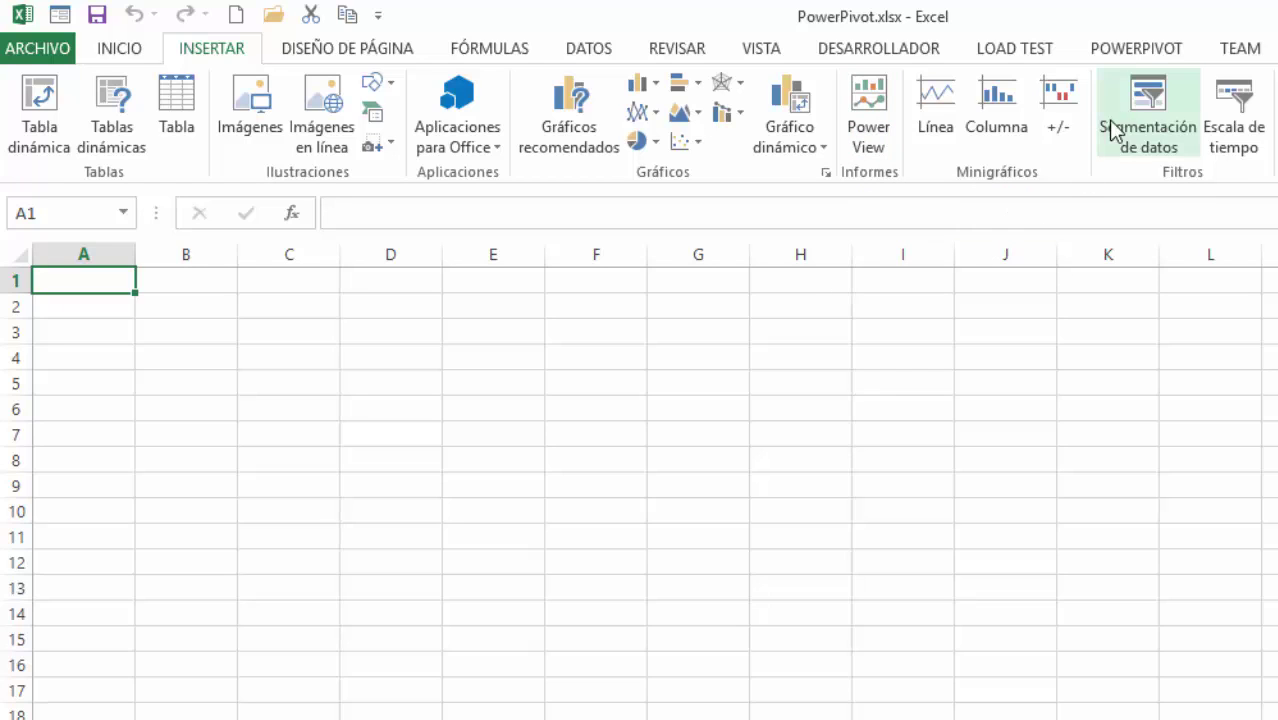
{"action": "left_click", "coordinate": [1136, 50]}
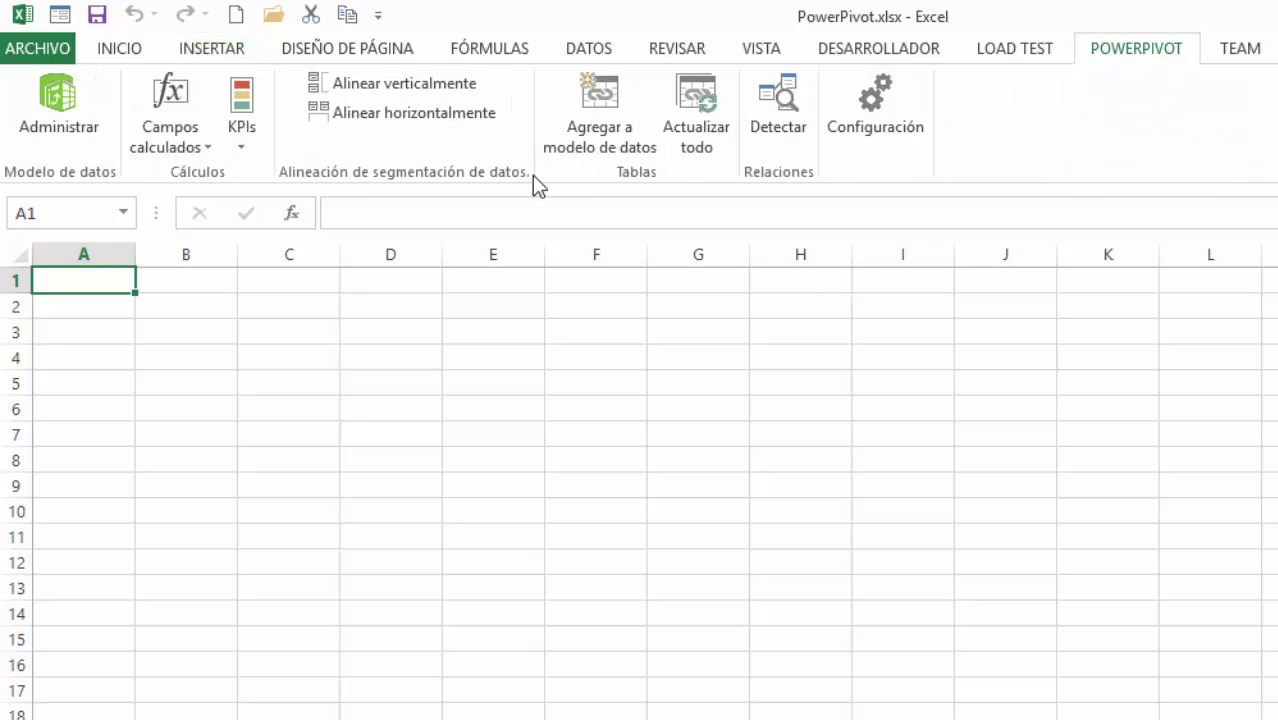
{"action": "left_click", "coordinate": [80, 120]}
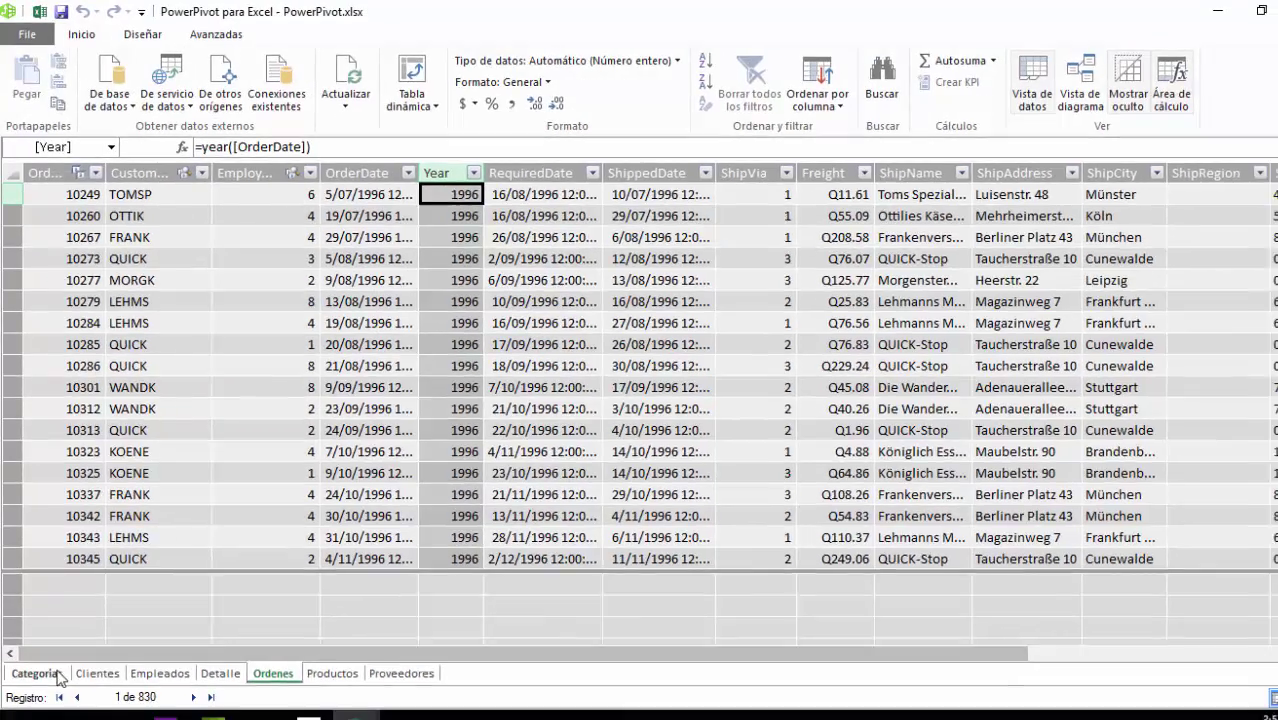
Browse the Categorias and Empleados tables, then switch to the diagram view of table relationships.
{"action": "left_click", "coordinate": [40, 674]}
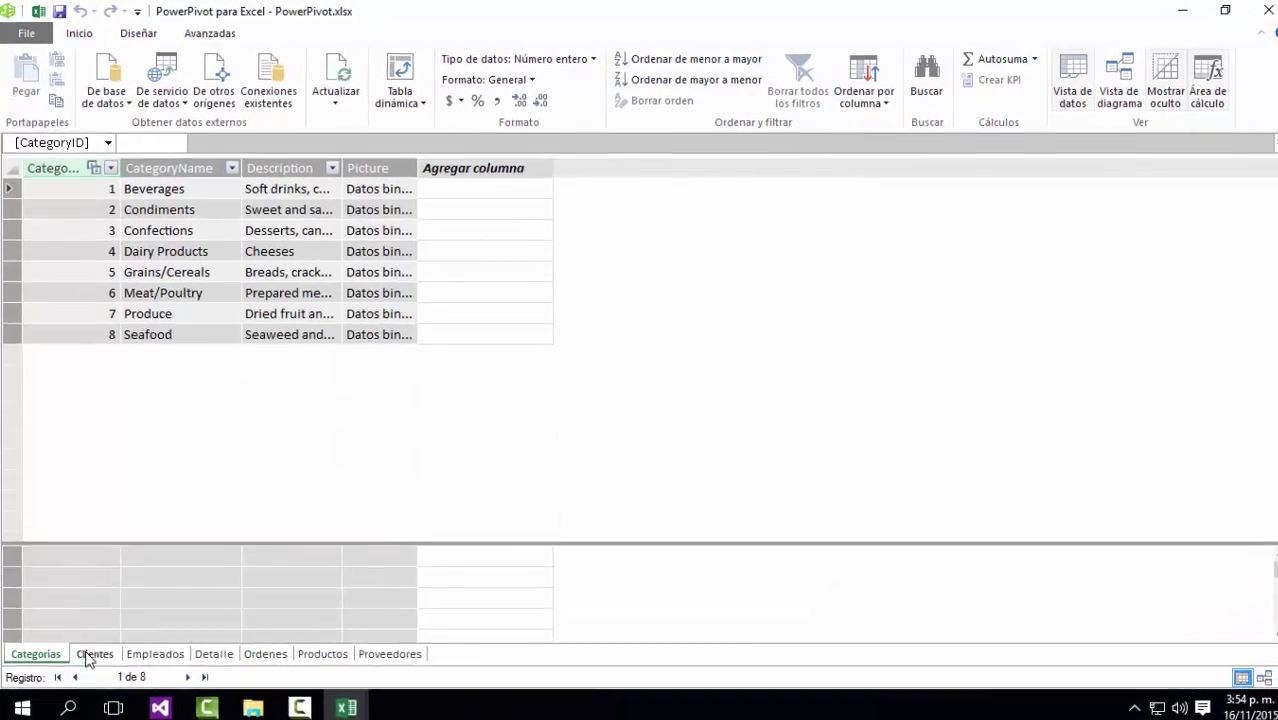
{"action": "left_click", "coordinate": [155, 648]}
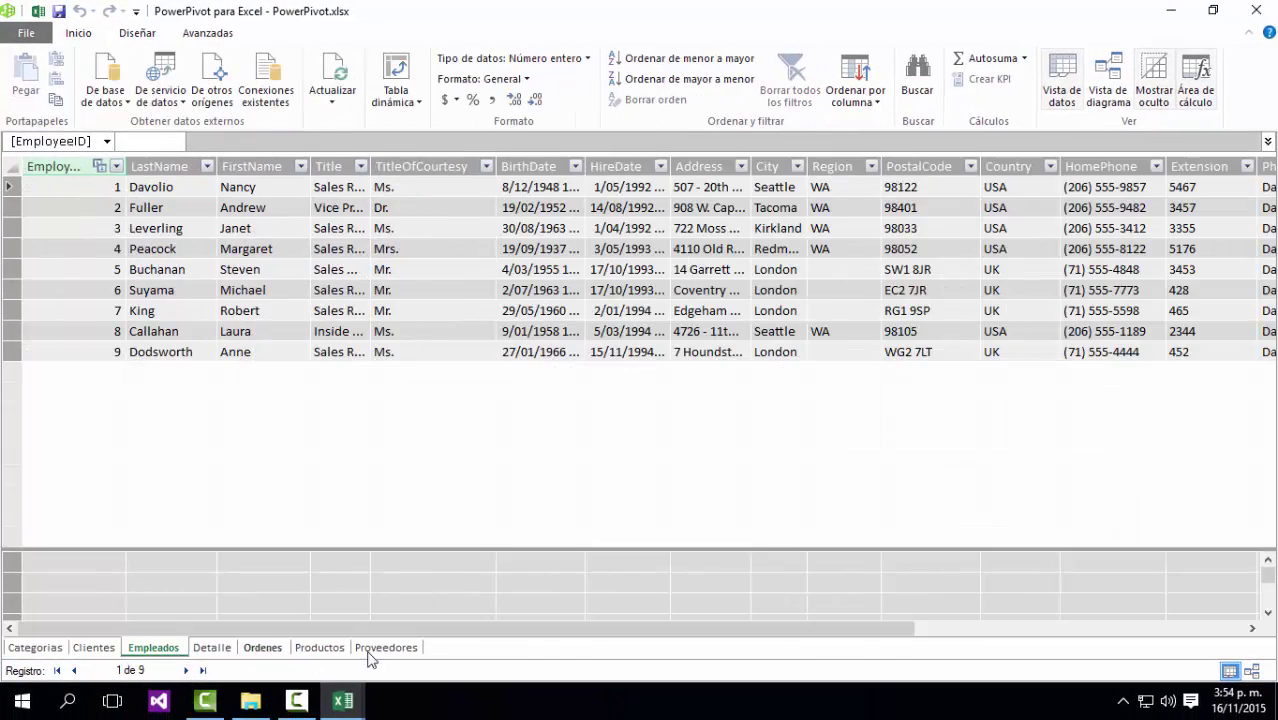
{"action": "left_click", "coordinate": [1257, 673]}
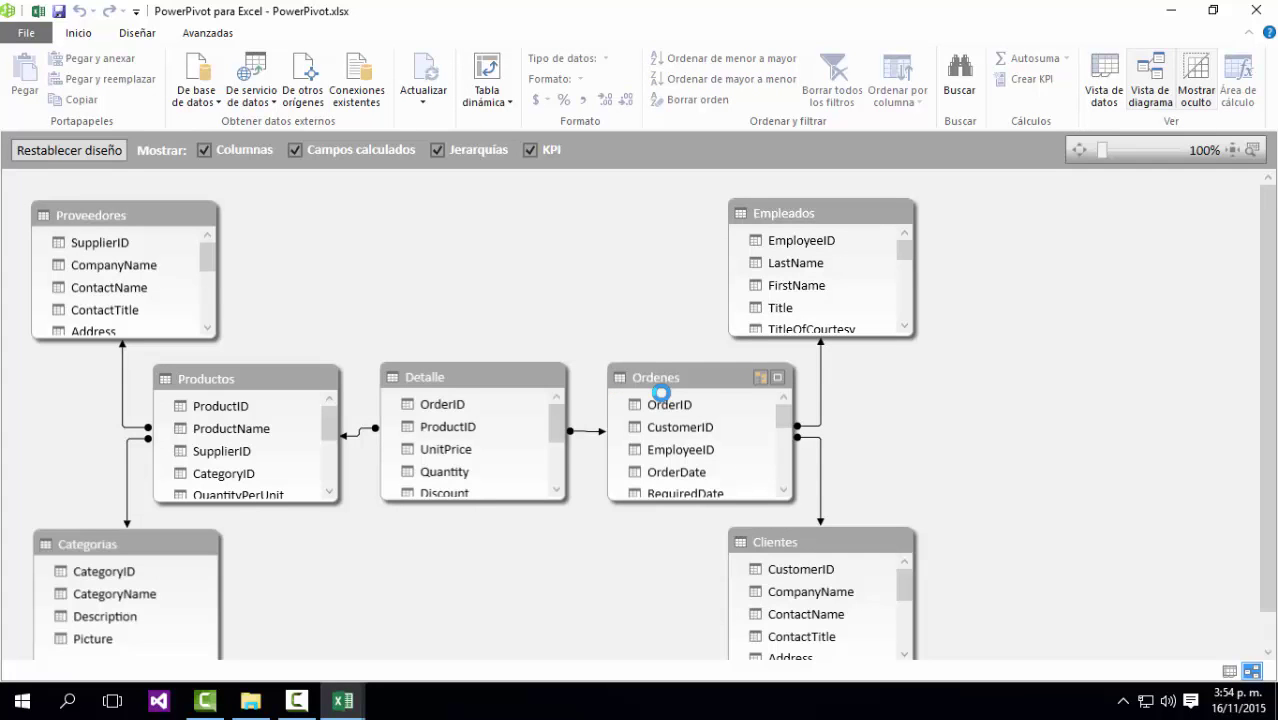
Close the Power Pivot for Excel window to return to the PowerPivot.xlsx workbook.
{"action": "left_click", "coordinate": [1256, 10]}
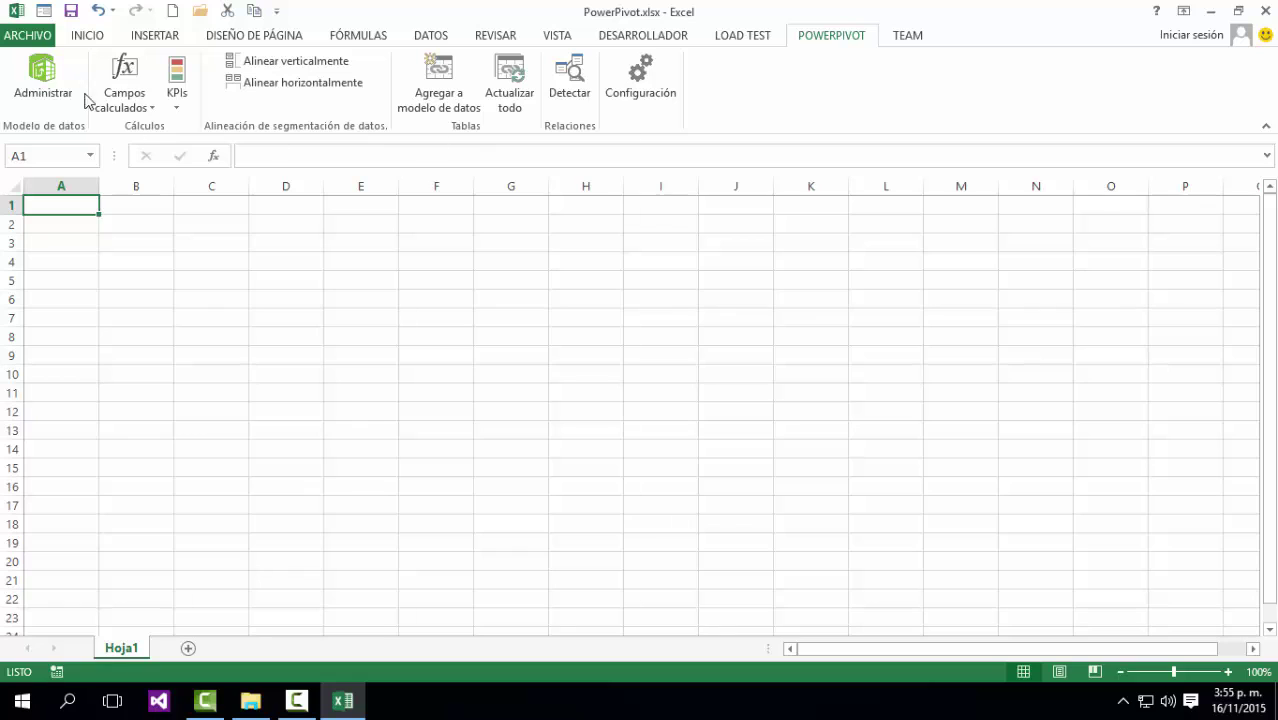
Insert a new Power View report sheet from the INSERTAR ribbon's Informes group.
{"action": "left_click", "coordinate": [153, 38]}
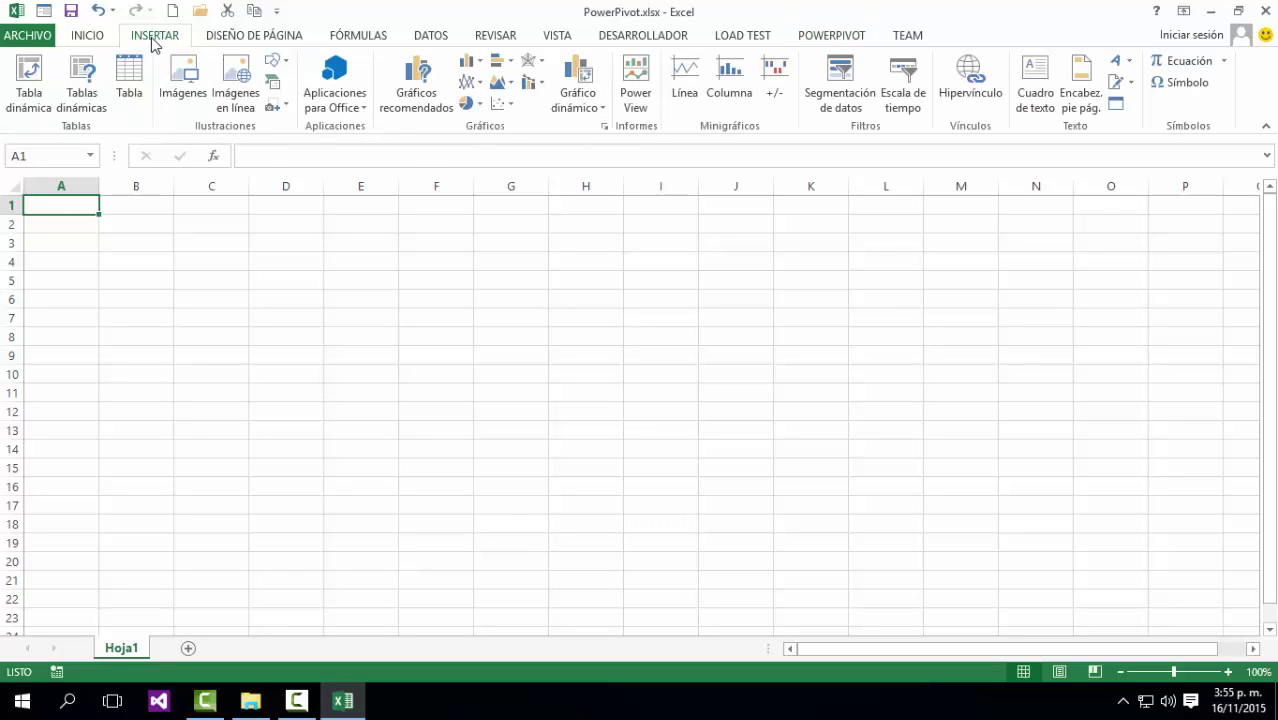
{"action": "left_click", "coordinate": [638, 106]}
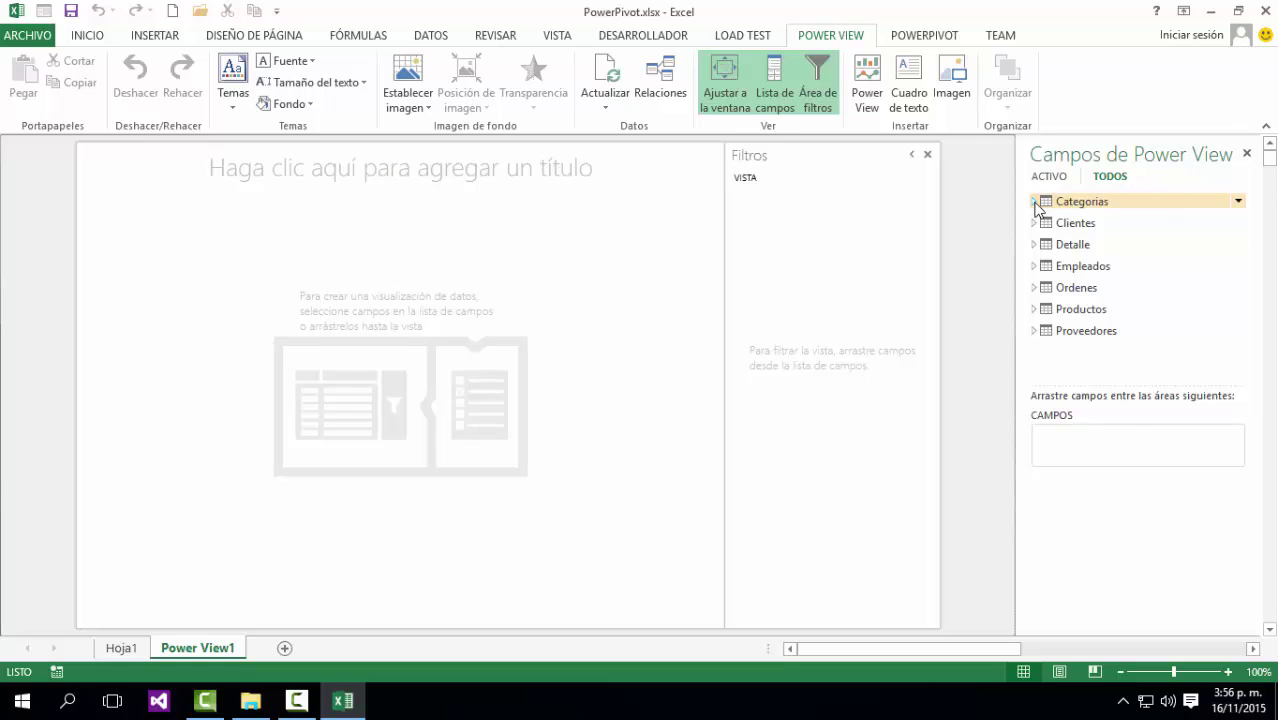
Expand Categorias in the field list and add CategoryName as a table on the canvas.
{"action": "left_click", "coordinate": [1035, 202]}
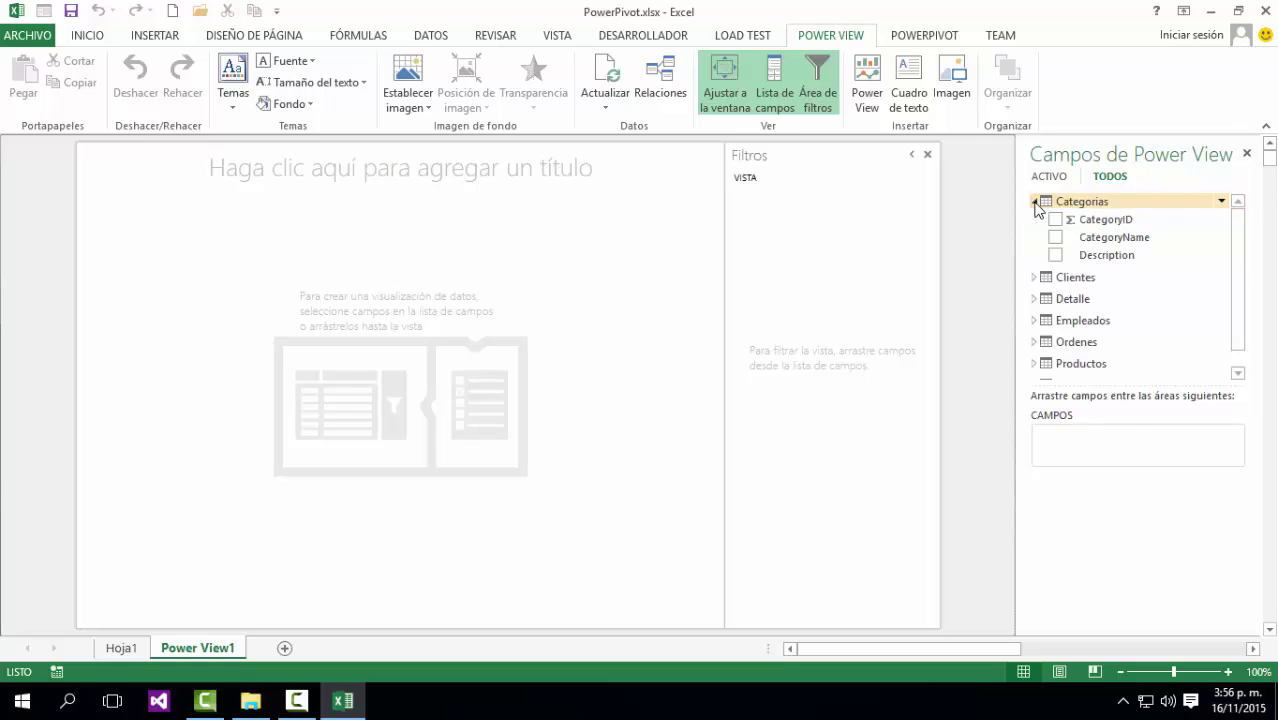
{"action": "left_click", "coordinate": [1035, 202]}
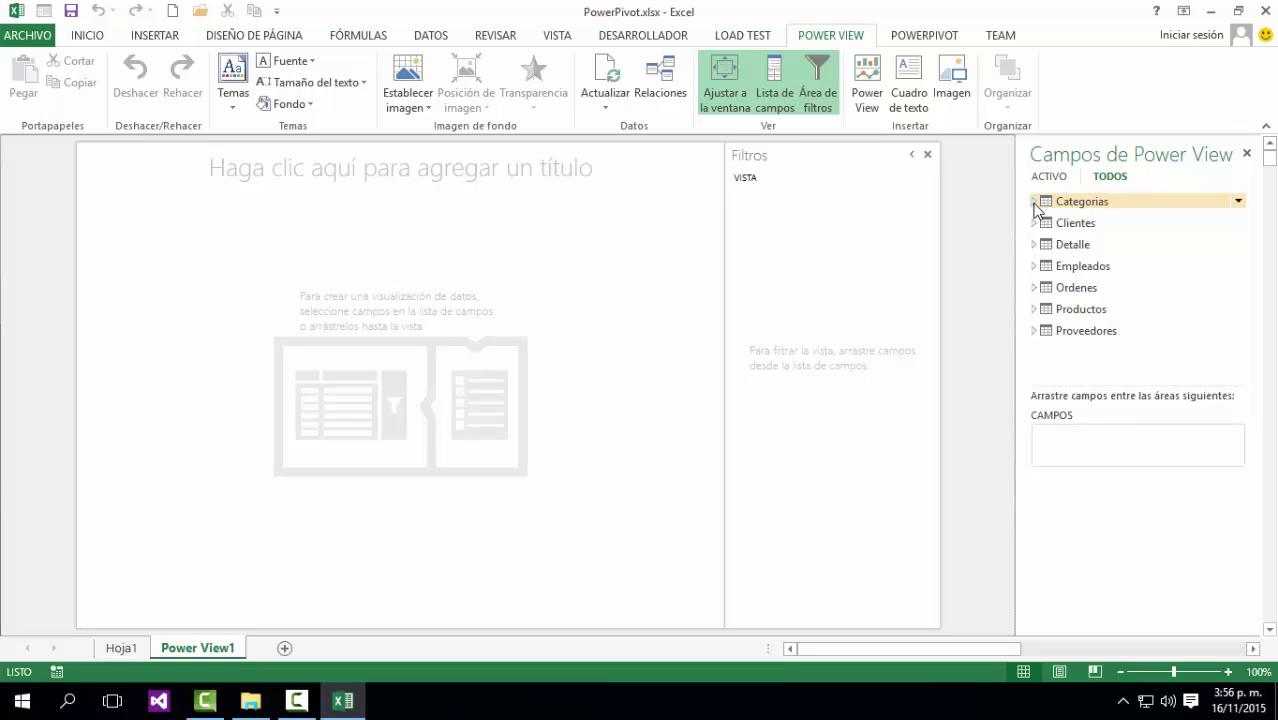
{"action": "left_click", "coordinate": [1034, 202]}
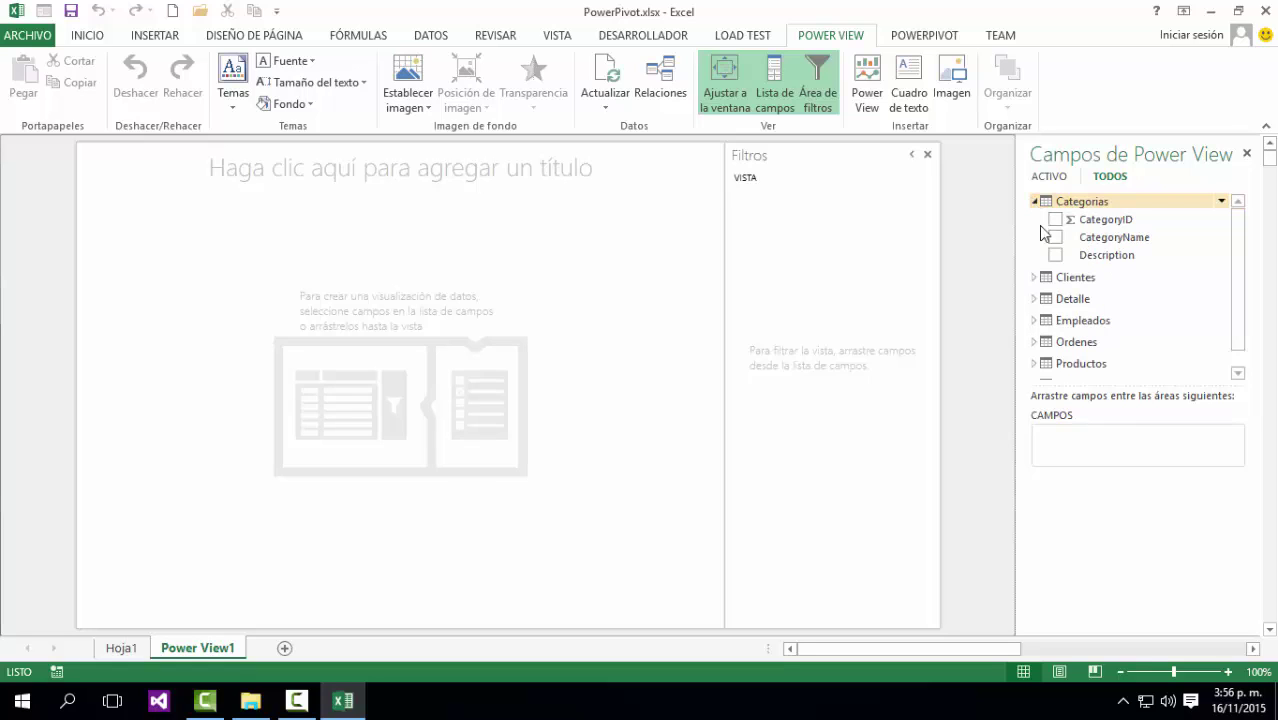
{"action": "left_click", "coordinate": [1055, 238]}
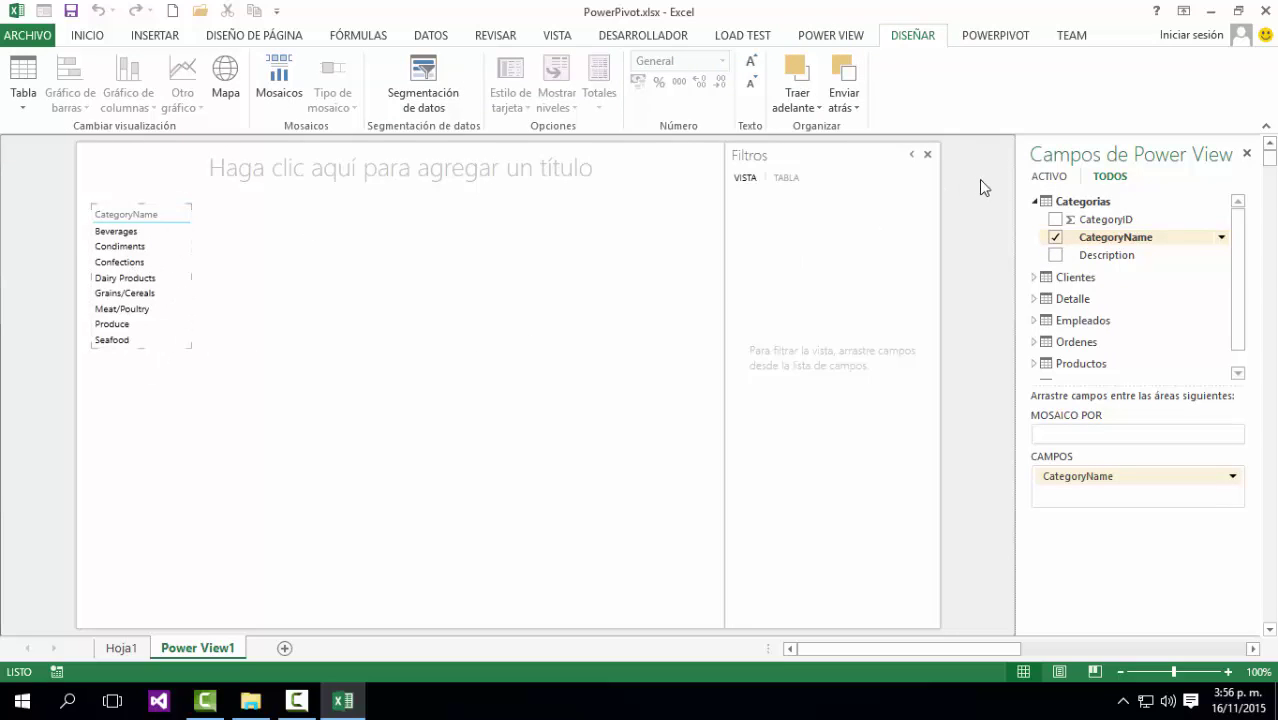
Add the Detalle table's Sales field beside CategoryName, totalling 1,265,793.04.
{"action": "left_click", "coordinate": [1035, 202]}
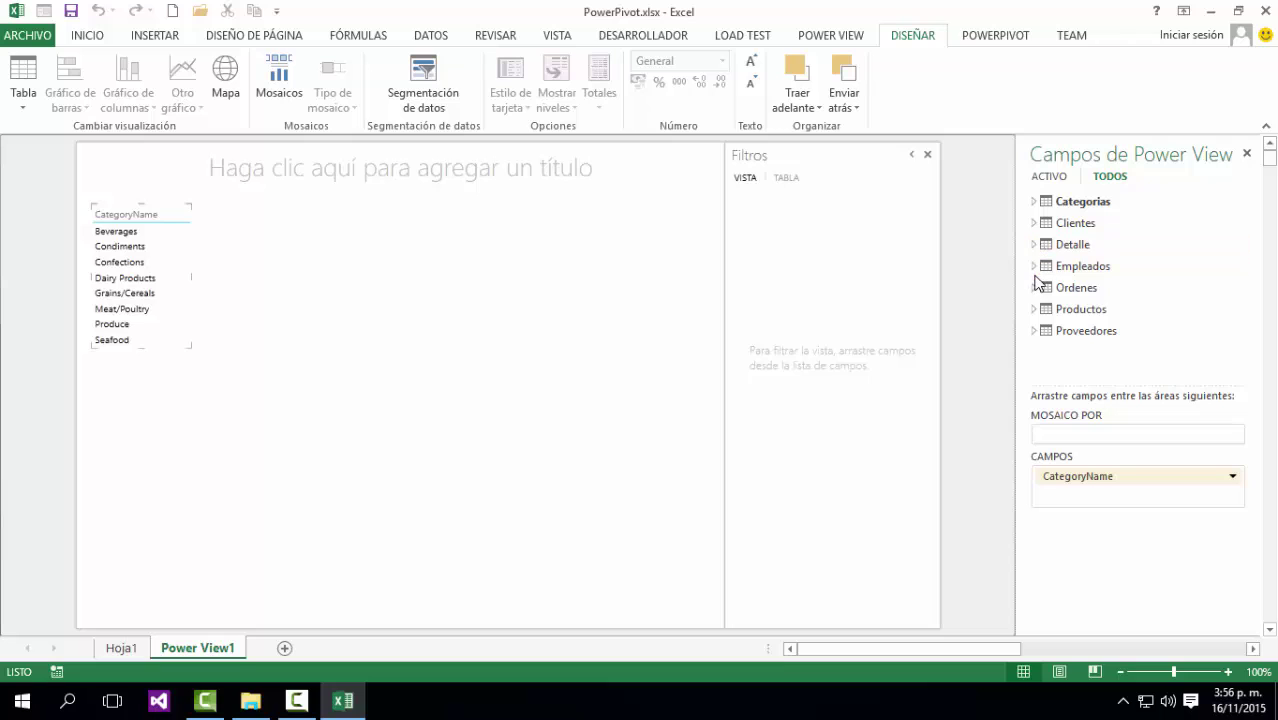
{"action": "left_click", "coordinate": [1036, 244]}
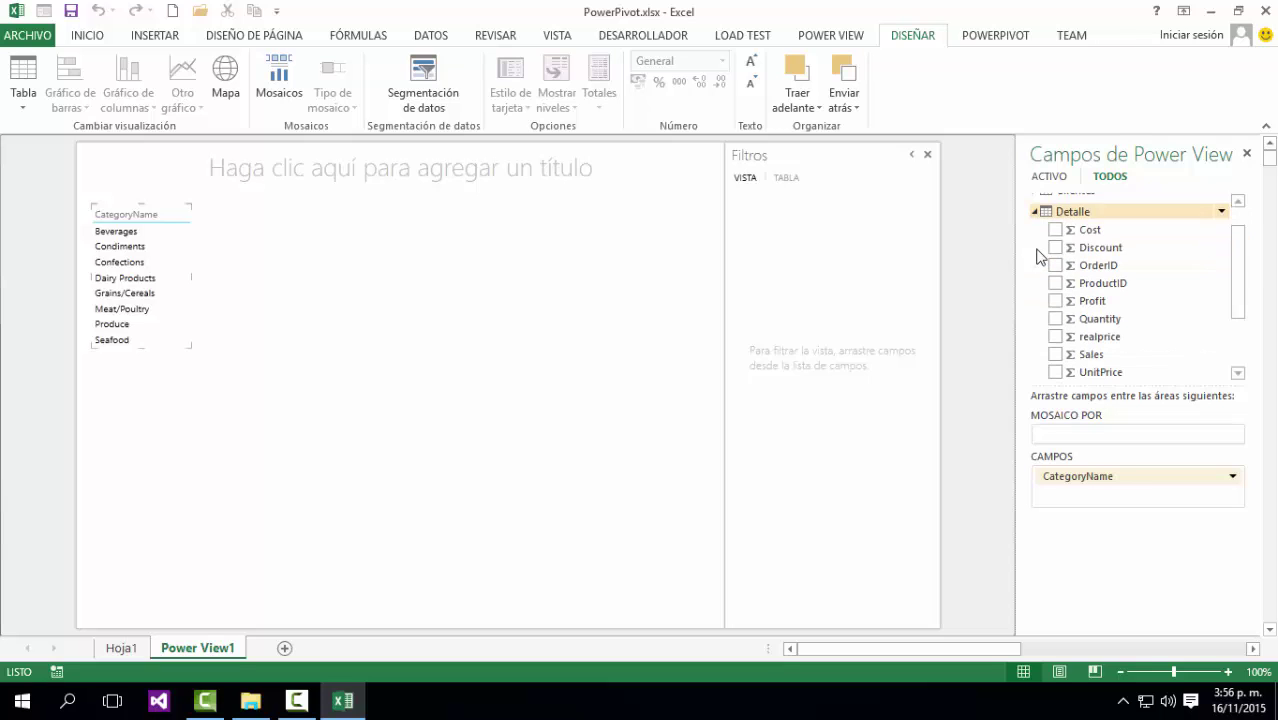
{"action": "left_click", "coordinate": [1055, 354]}
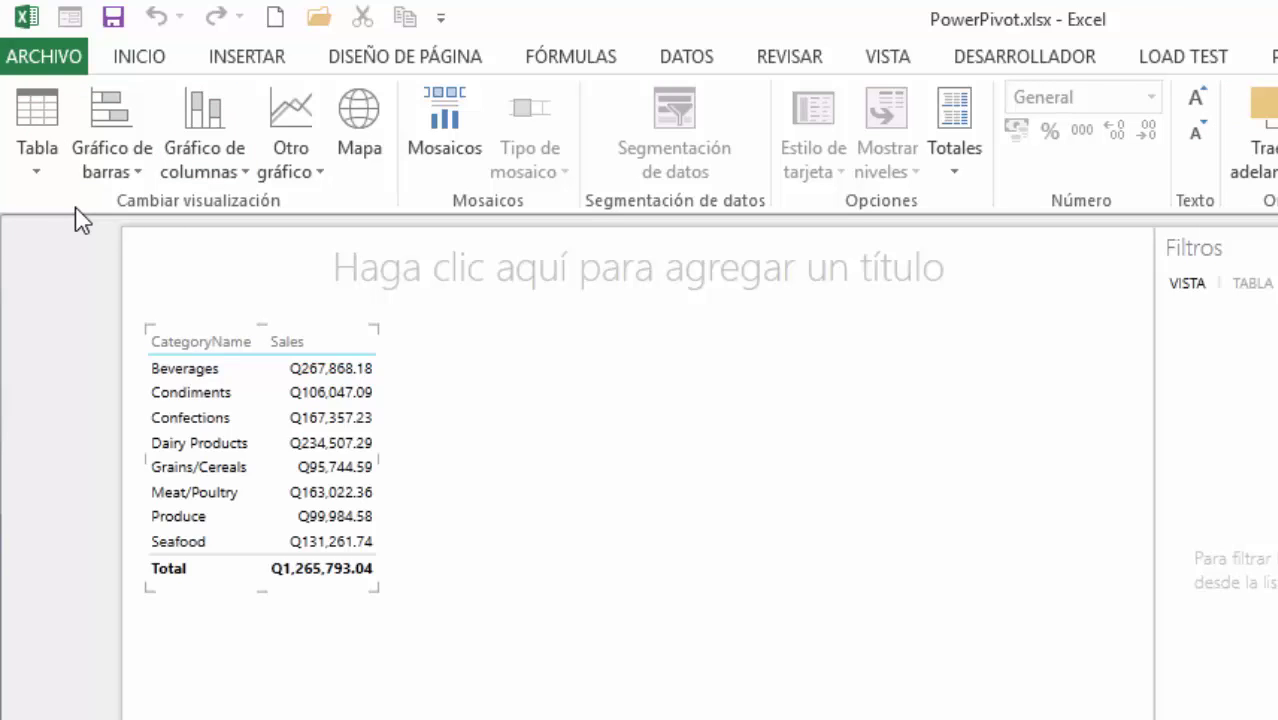
Convert the category sales table into a clustered column chart.
{"action": "left_click", "coordinate": [47, 172]}
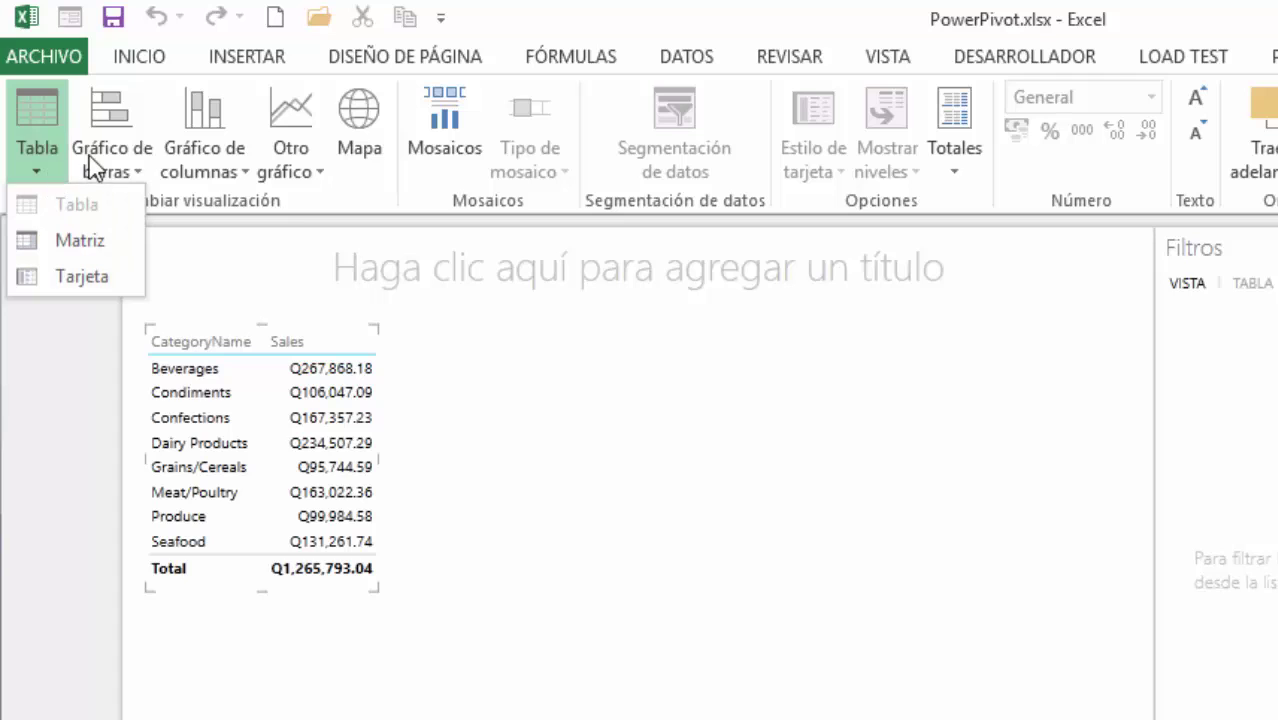
{"action": "left_click", "coordinate": [90, 156]}
{"action": "left_click", "coordinate": [189, 155]}
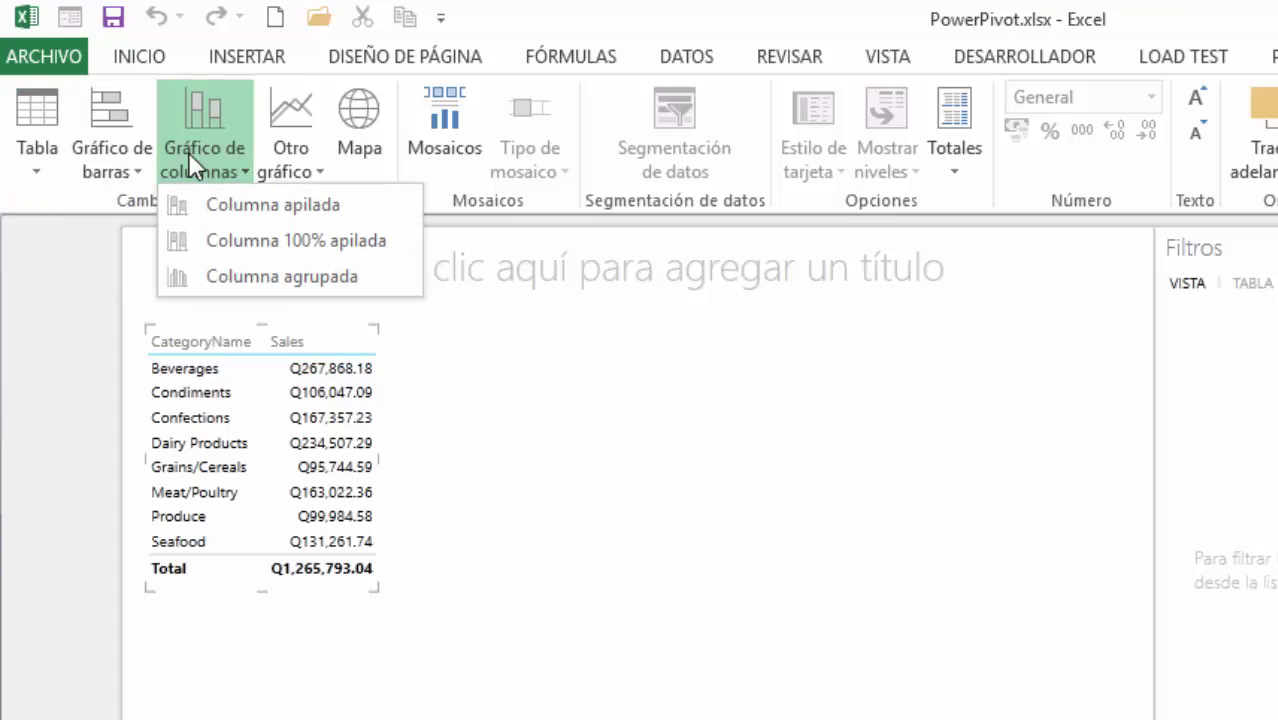
{"action": "left_click", "coordinate": [226, 279]}
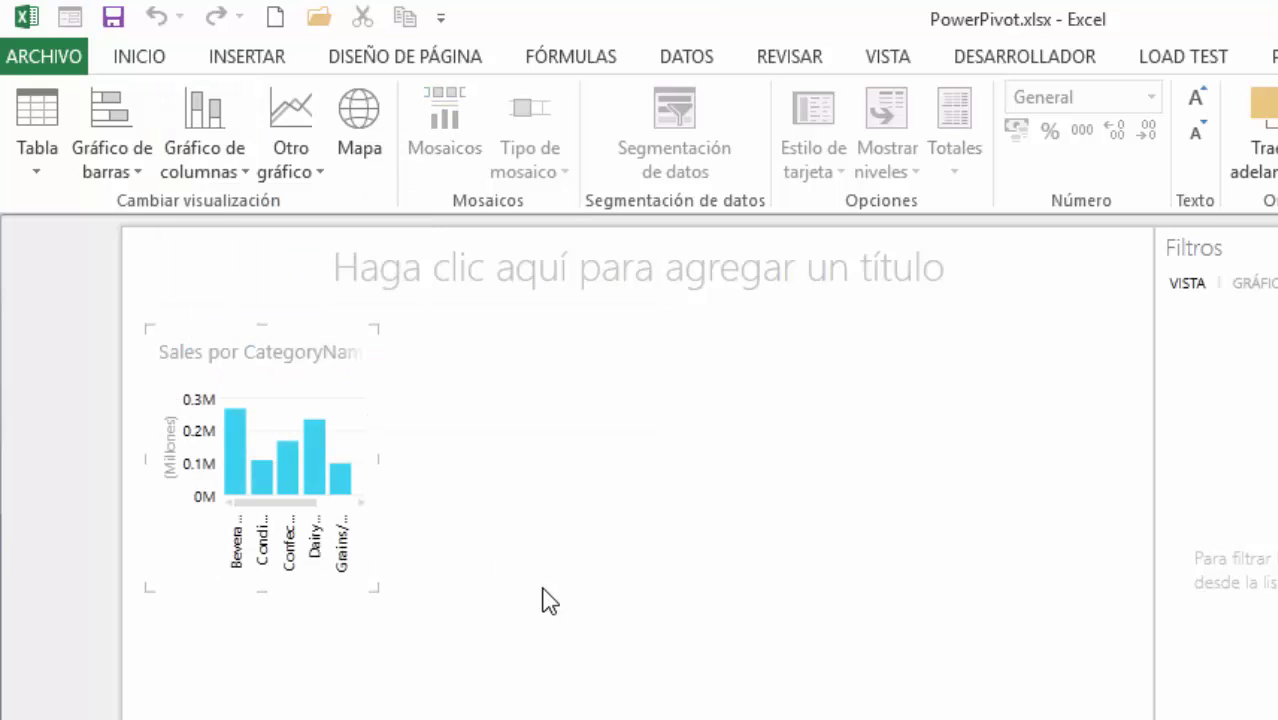
Widen and slightly heighten the chart so all eight category labels show.
{"action": "mouse_move", "coordinate": [378, 460]}
{"action": "mouse_move", "coordinate": [381, 461]}
{"action": "left_mouse_down"}
{"action": "mouse_move", "coordinate": [619, 457]}
{"action": "mouse_move", "coordinate": [719, 474]}
{"action": "mouse_move", "coordinate": [699, 483]}
{"action": "left_mouse_up"}
{"action": "left_click_drag", "start_coordinate": [813, 496], "coordinate": [829, 497]}
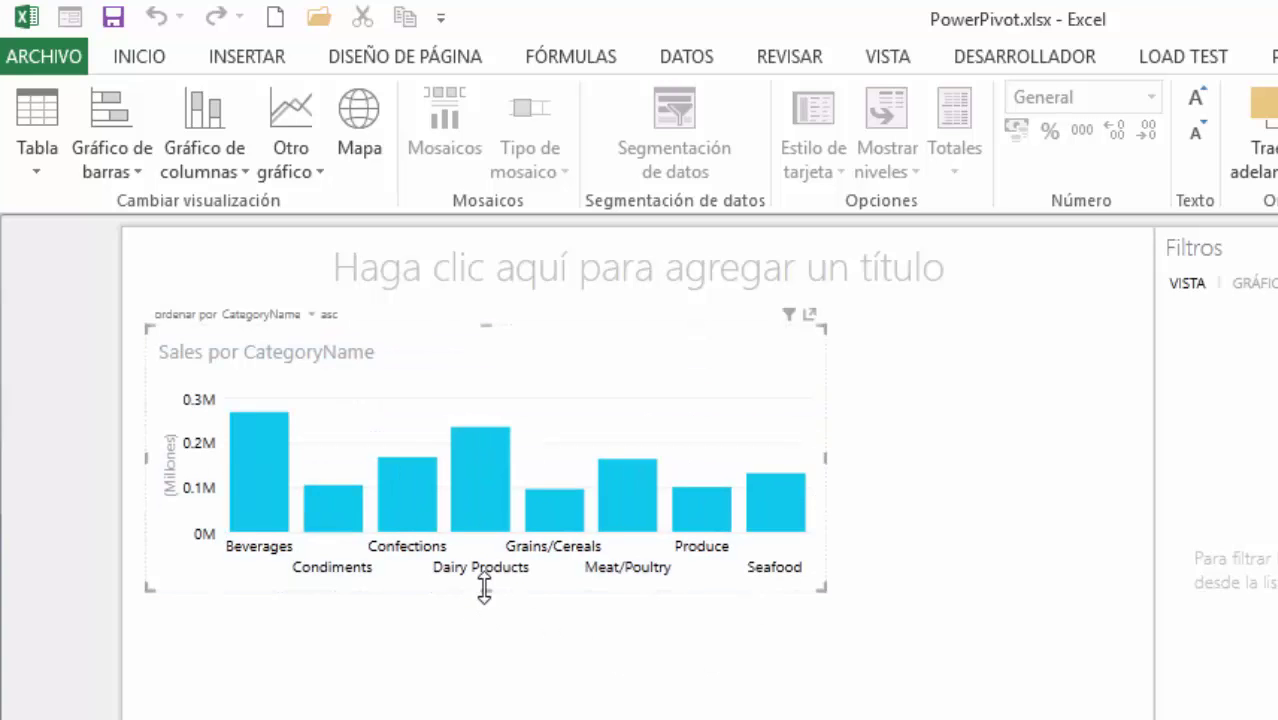
{"action": "left_click_drag", "start_coordinate": [485, 590], "coordinate": [477, 640]}
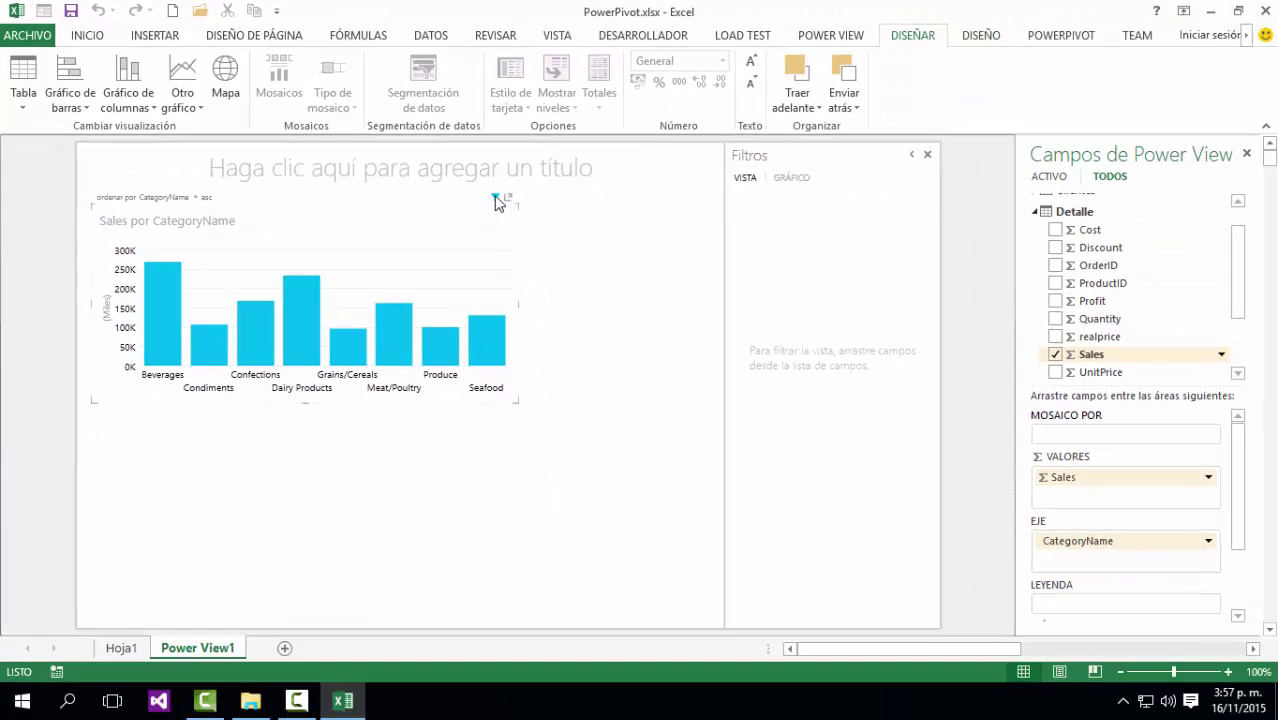
Preview the chart's CategoryName and Sales filters and its full-canvas pop-out view.
{"action": "left_click", "coordinate": [495, 198]}
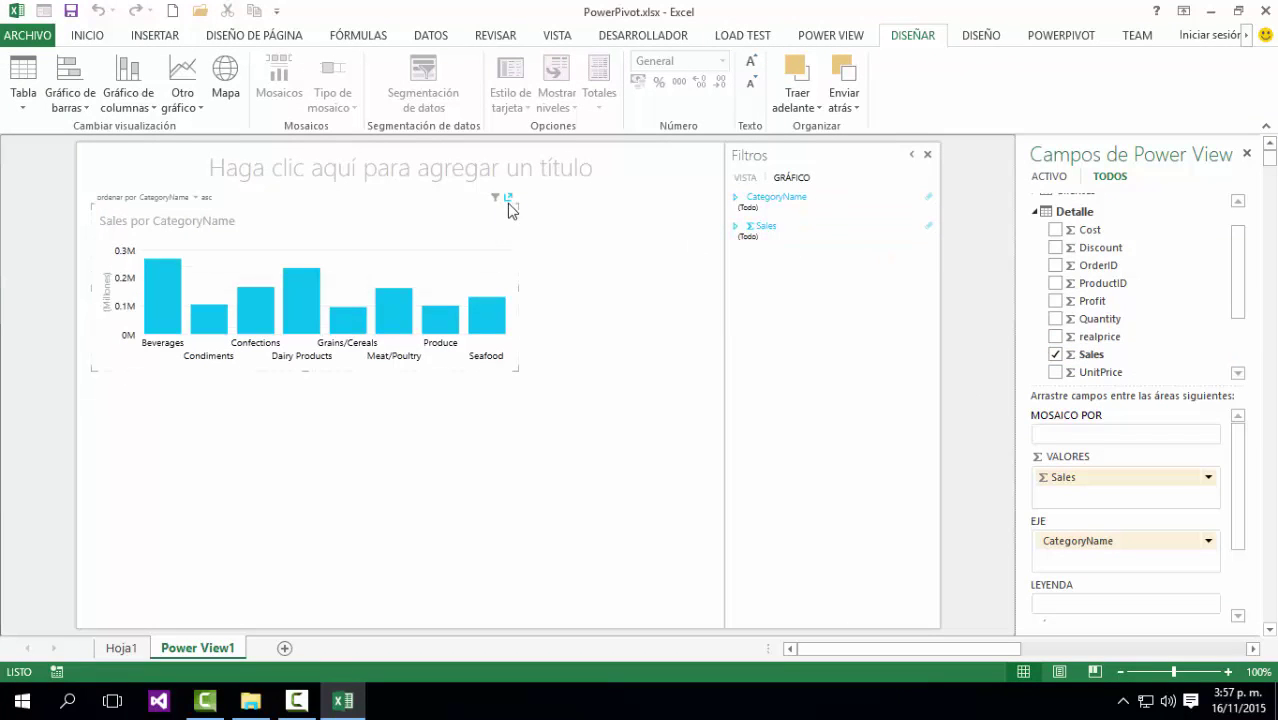
{"action": "left_click", "coordinate": [509, 198]}
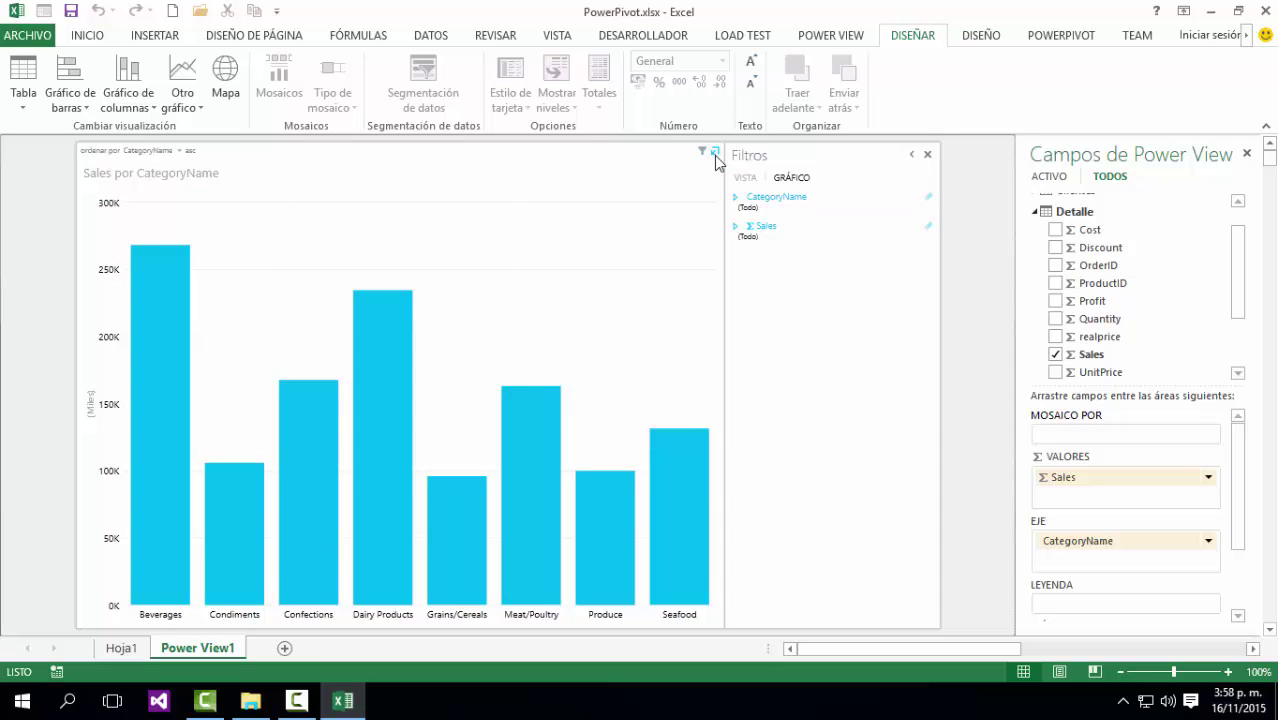
{"action": "left_click", "coordinate": [714, 151]}
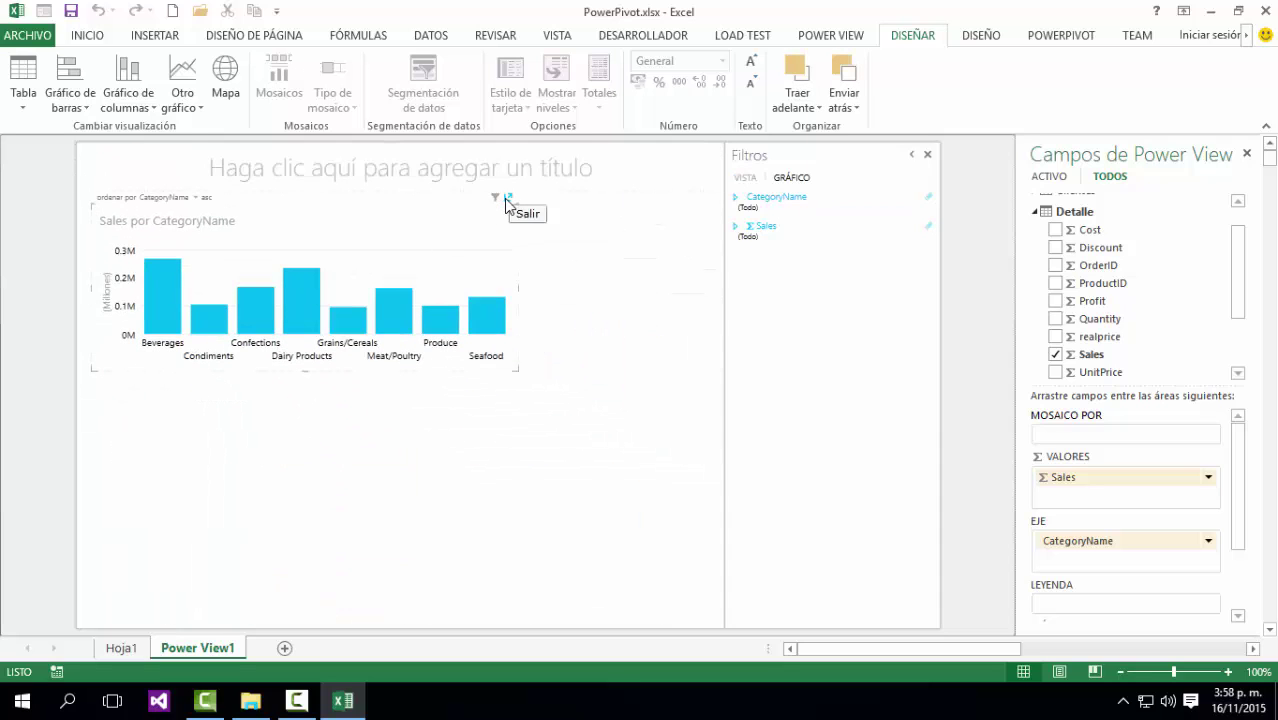
Sort the column chart by Sales ascending, from Grains/Cereals up to Beverages.
{"action": "left_click", "coordinate": [198, 199]}
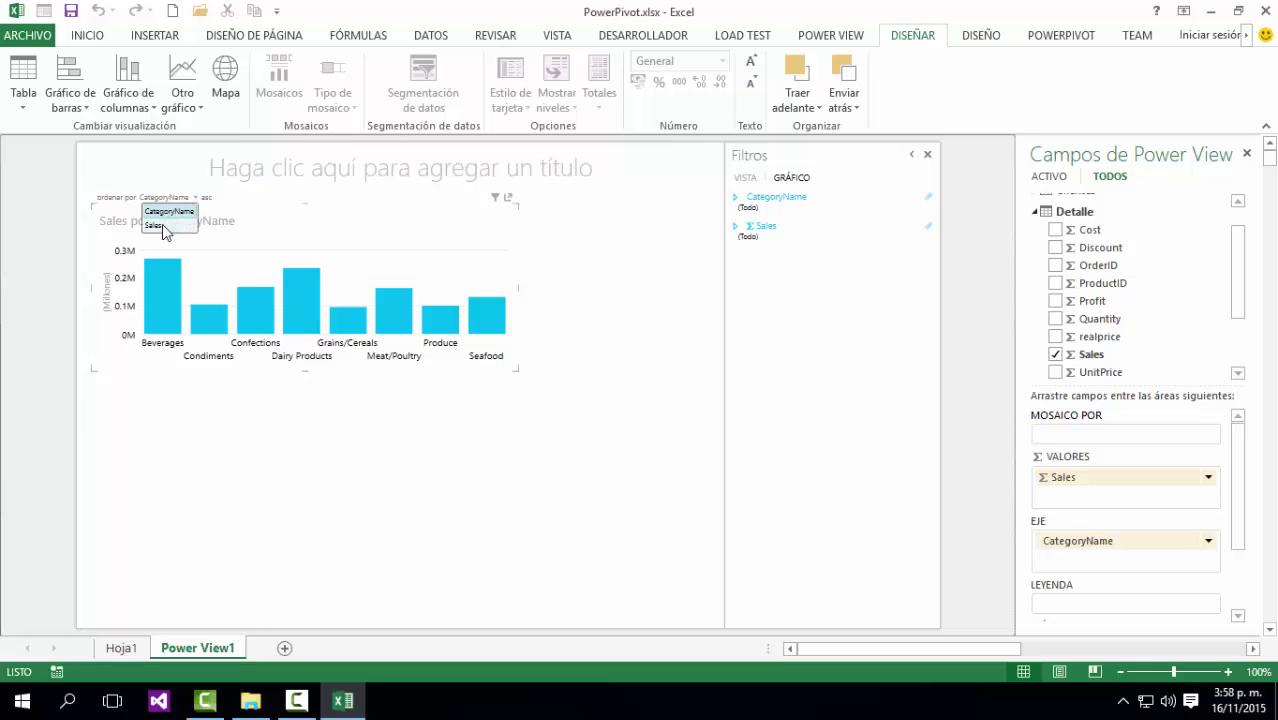
{"action": "left_click", "coordinate": [163, 227]}
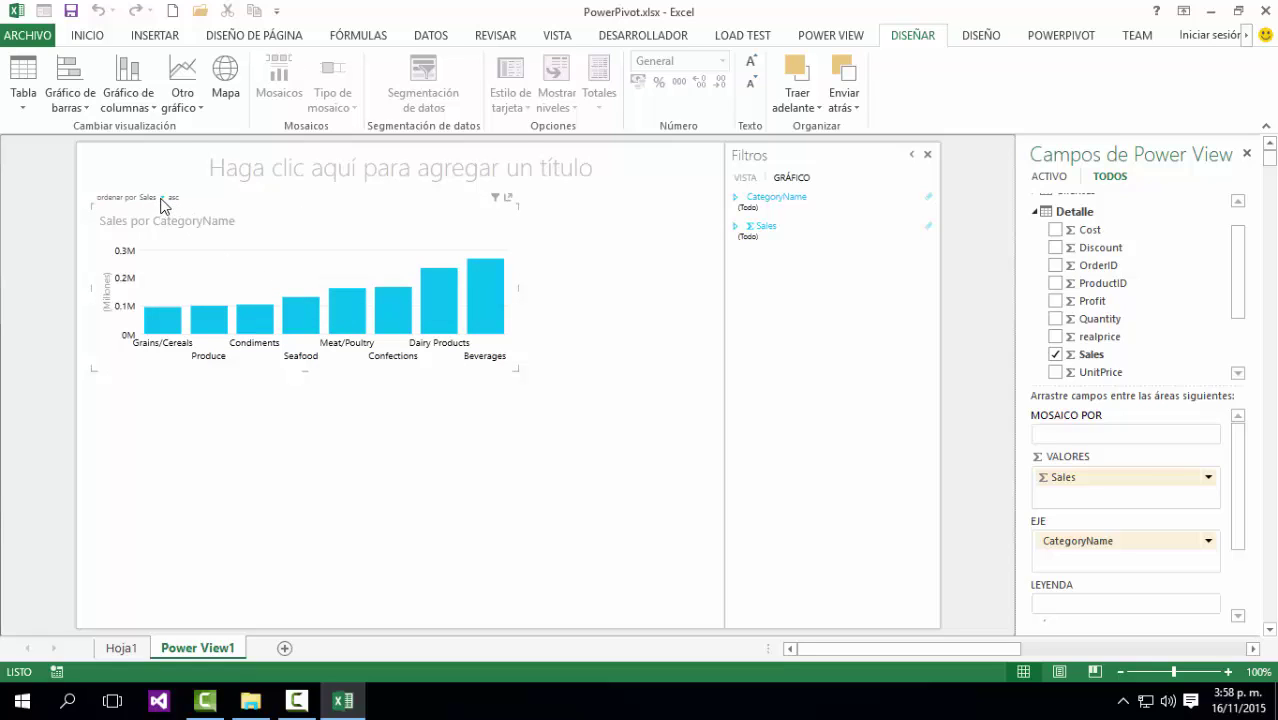
{"action": "left_click", "coordinate": [163, 199]}
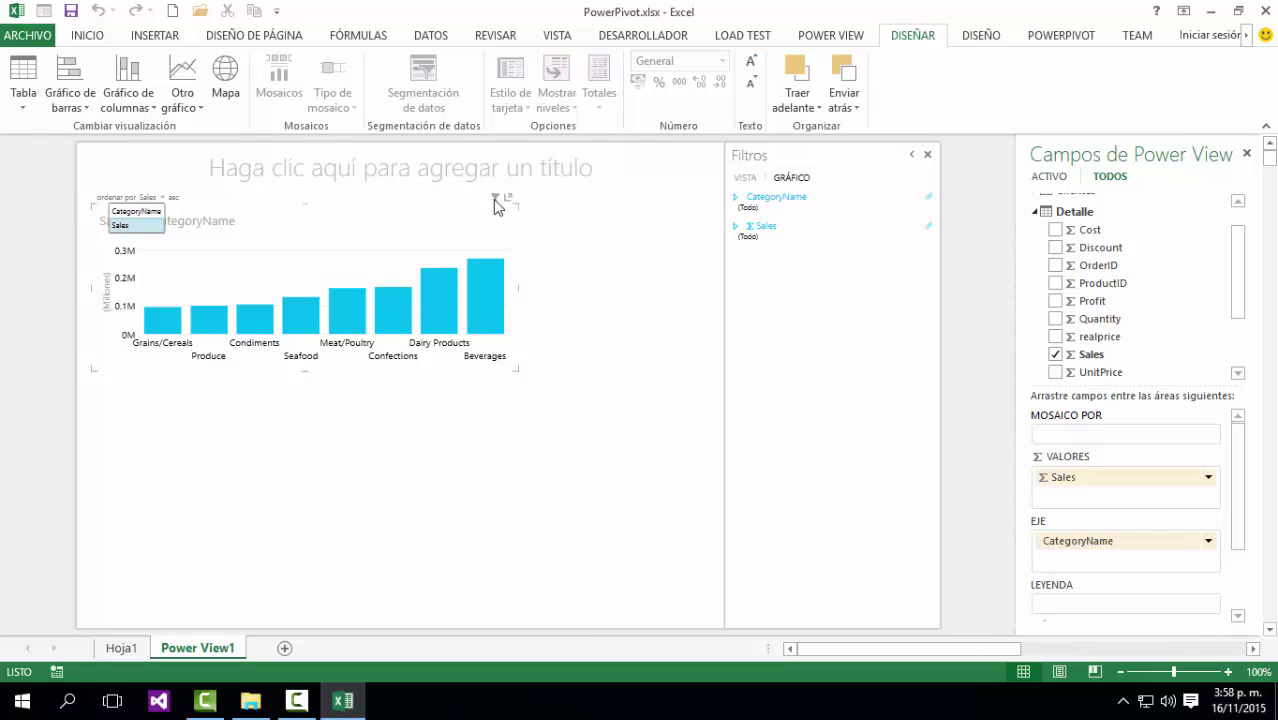
Test the Produce and Dairy Products category filters, then narrow the chart to about half width.
{"action": "left_click", "coordinate": [736, 198]}
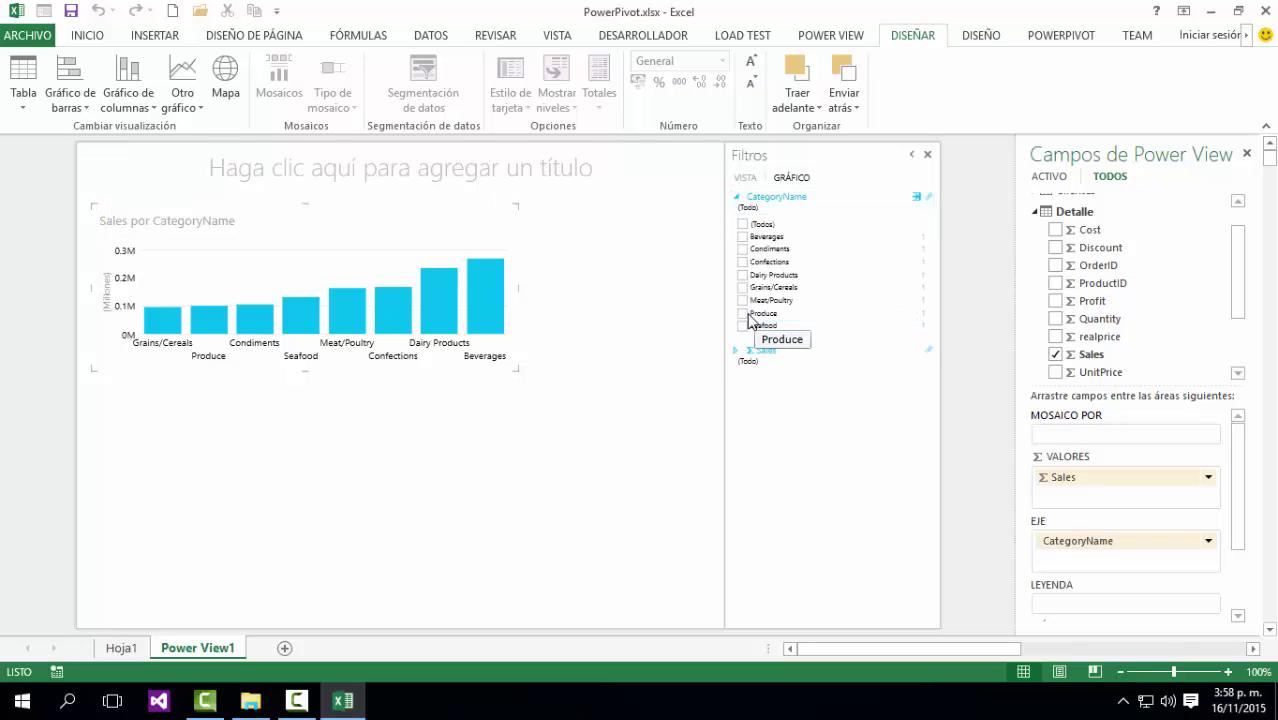
{"action": "left_click", "coordinate": [742, 313]}
{"action": "left_click", "coordinate": [742, 313]}
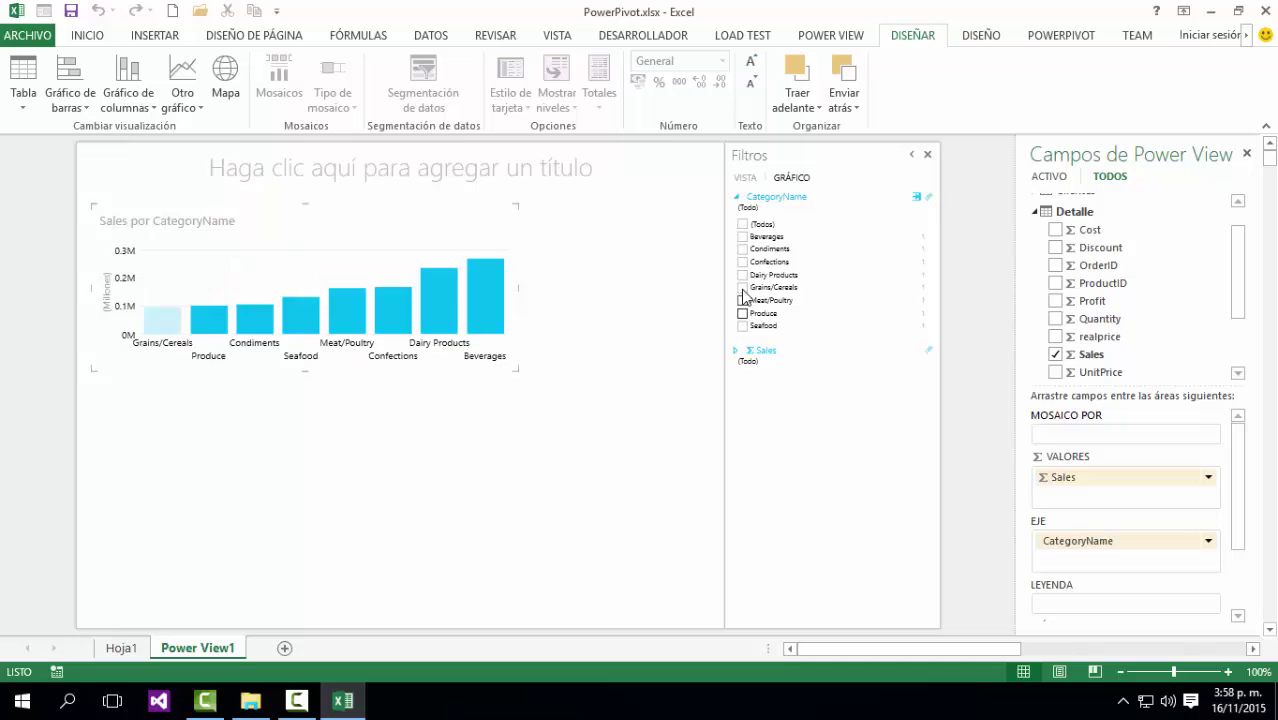
{"action": "left_click", "coordinate": [742, 275]}
{"action": "left_click", "coordinate": [742, 275]}
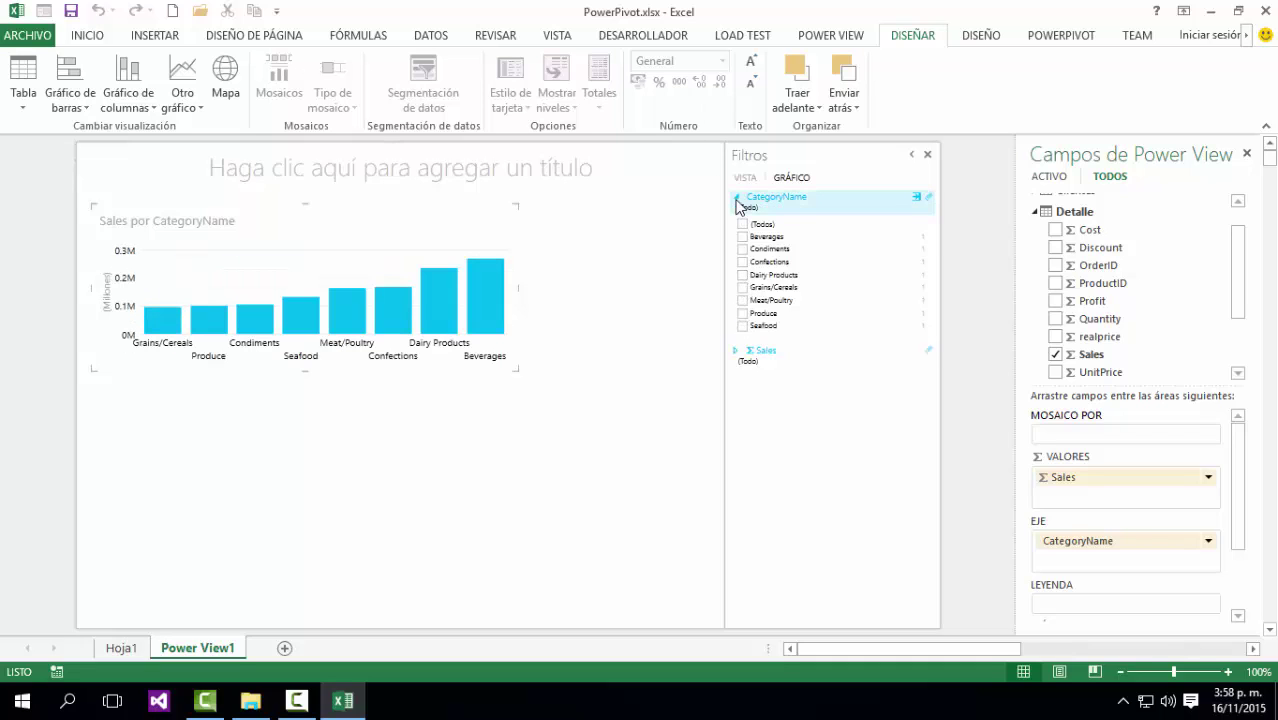
{"action": "left_click", "coordinate": [736, 197]}
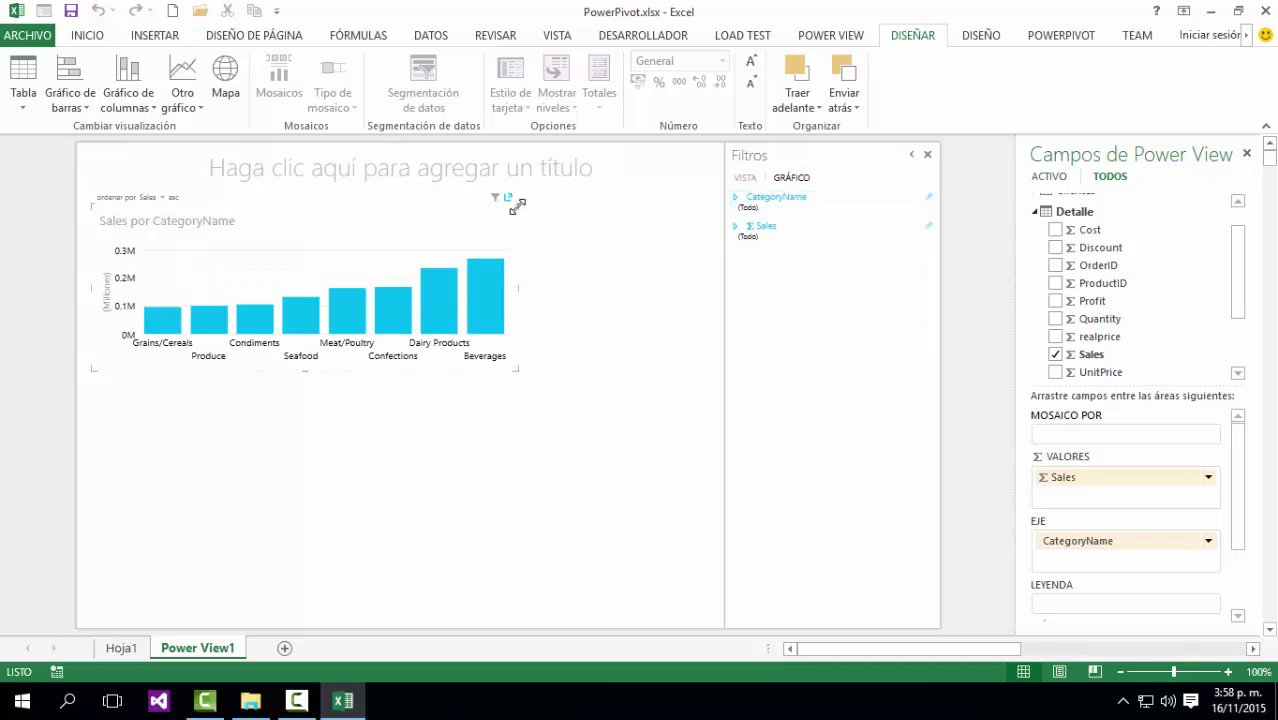
{"action": "mouse_move", "coordinate": [518, 287]}
{"action": "left_mouse_down"}
{"action": "mouse_move", "coordinate": [326, 282]}
{"action": "mouse_move", "coordinate": [345, 283]}
{"action": "left_mouse_up"}
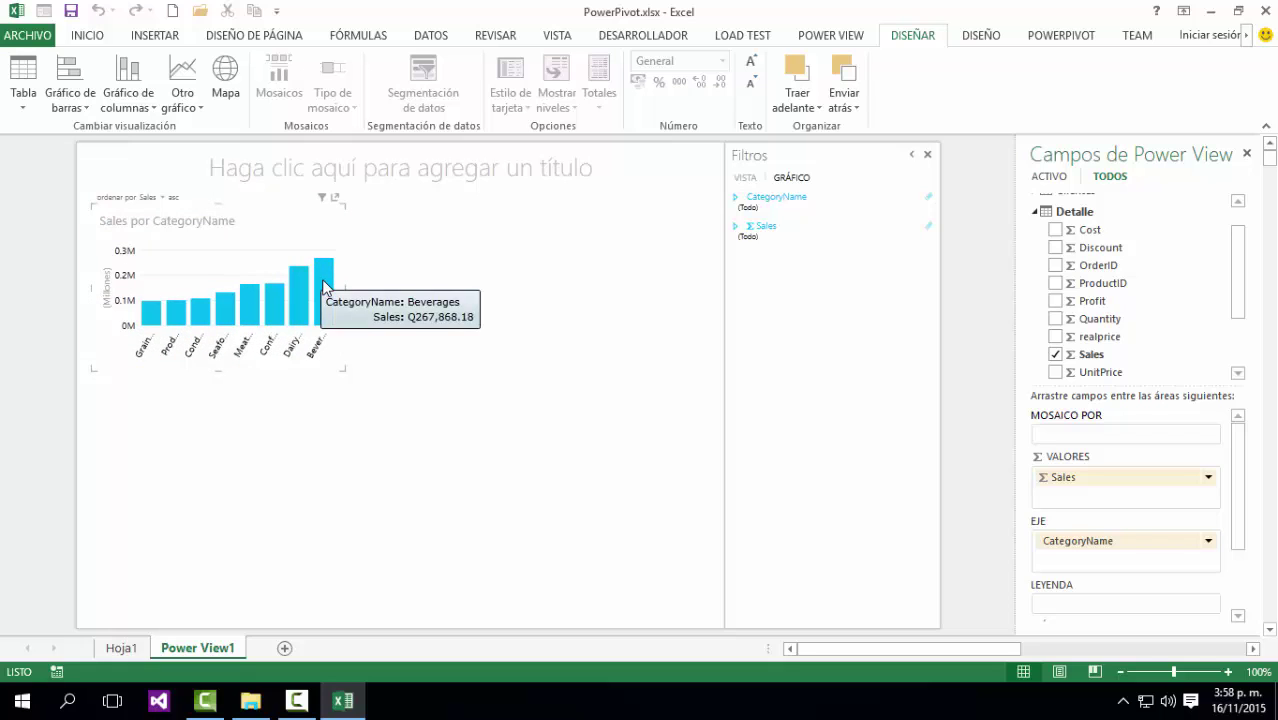
{"action": "left_click", "coordinate": [451, 299]}
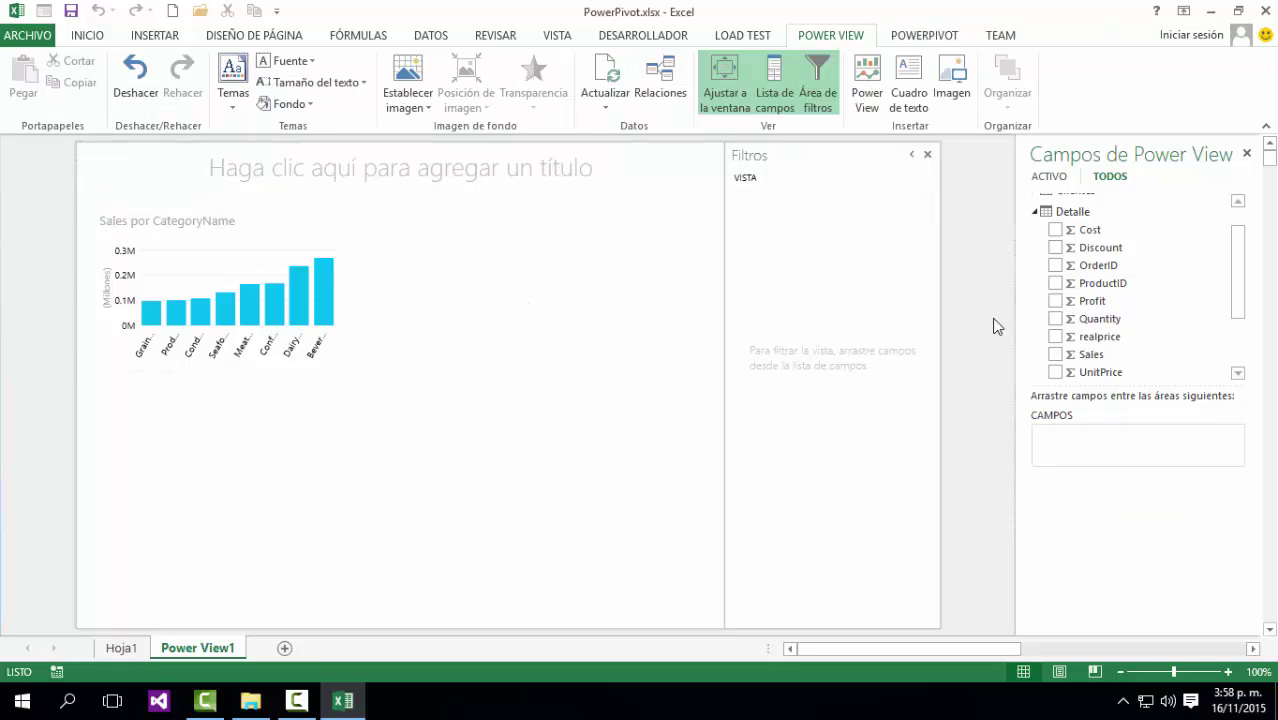
Create a new table of customer countries from the Clientes table's Country field.
{"action": "left_click", "coordinate": [1035, 211]}
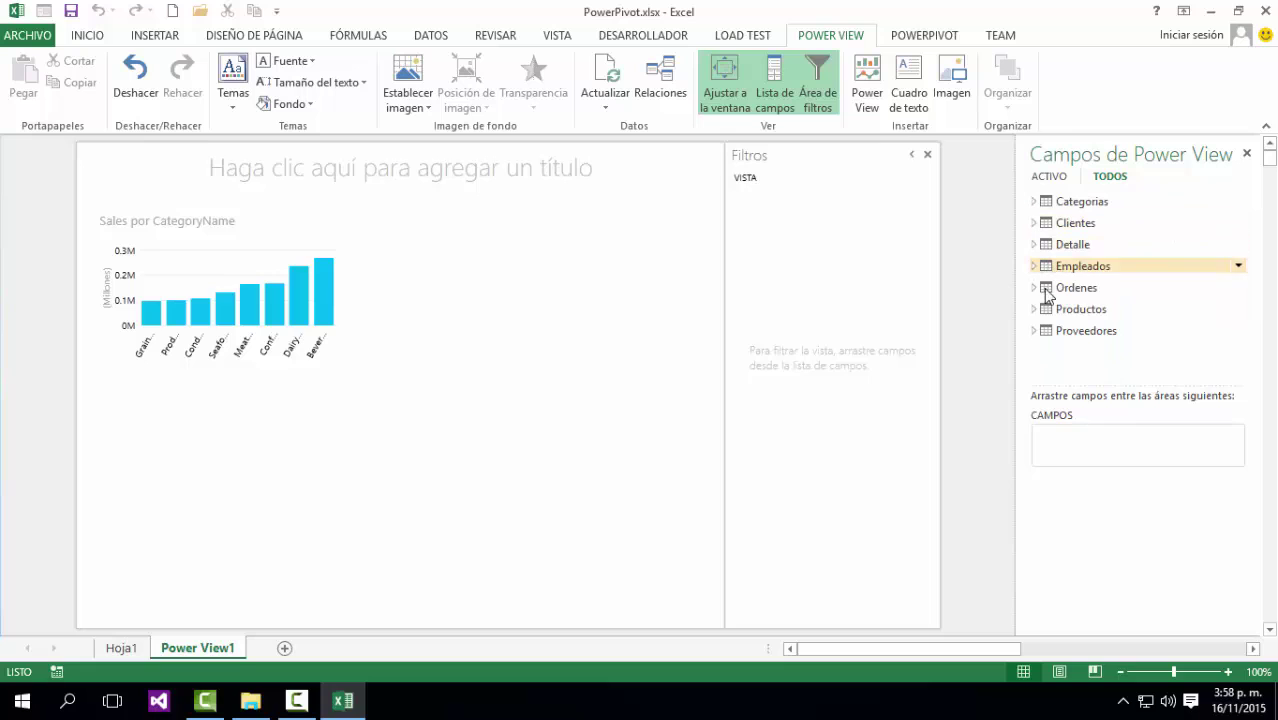
{"action": "left_click", "coordinate": [1036, 226]}
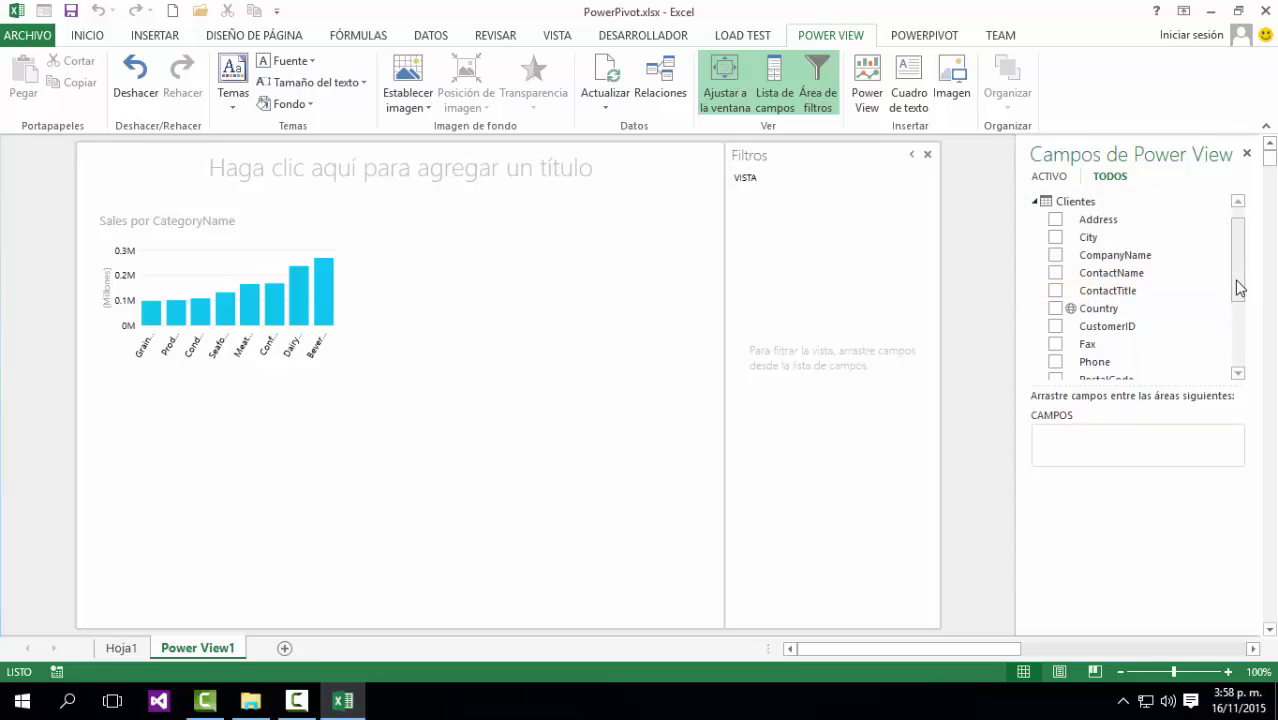
{"action": "scroll", "coordinate": [1238, 287], "scroll_direction": "down", "scroll_amount": 2}
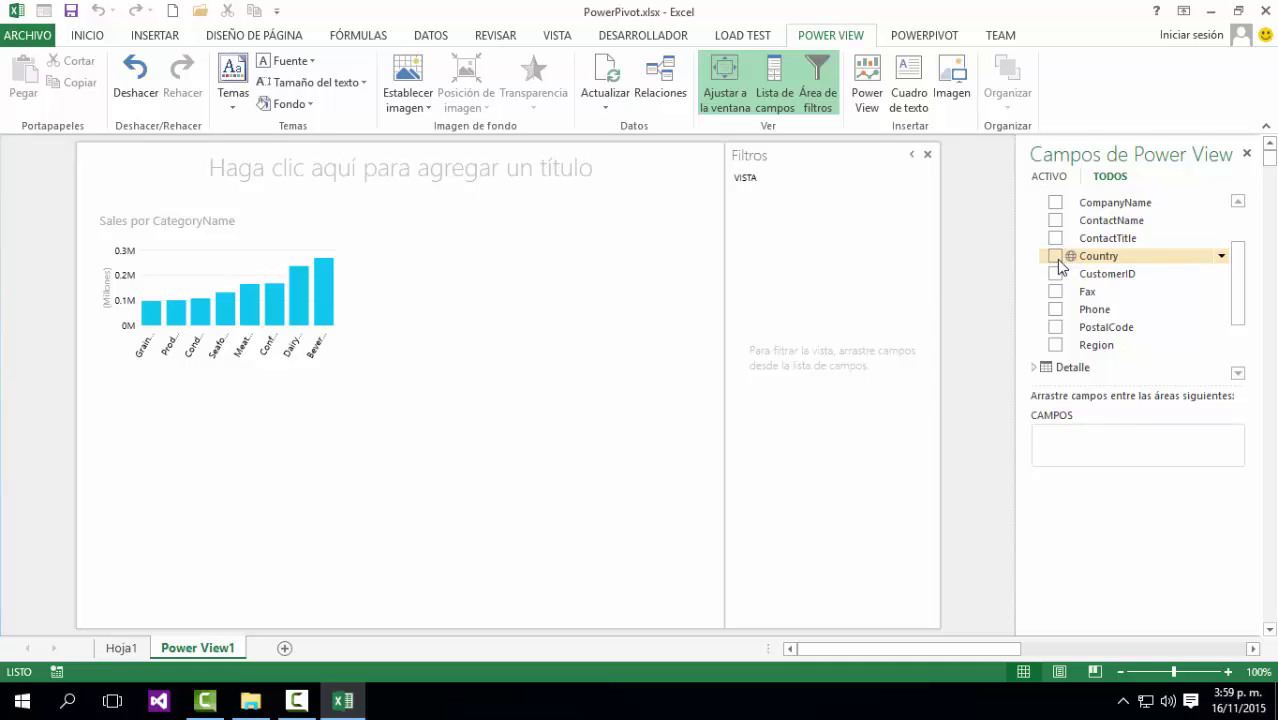
{"action": "left_click", "coordinate": [1055, 256]}
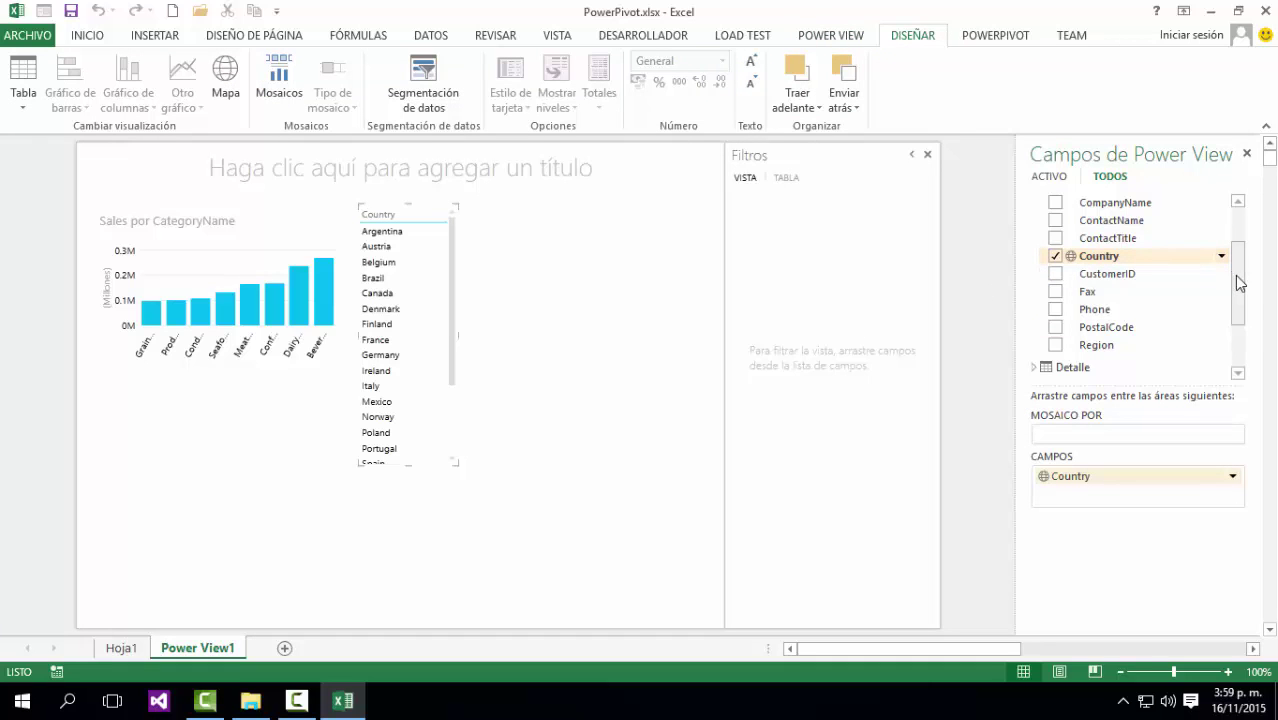
{"action": "left_click_drag", "start_coordinate": [1240, 283], "coordinate": [1238, 248]}
Add the Detalle table's Sales field to the country visualization.
{"action": "left_click", "coordinate": [1036, 224]}
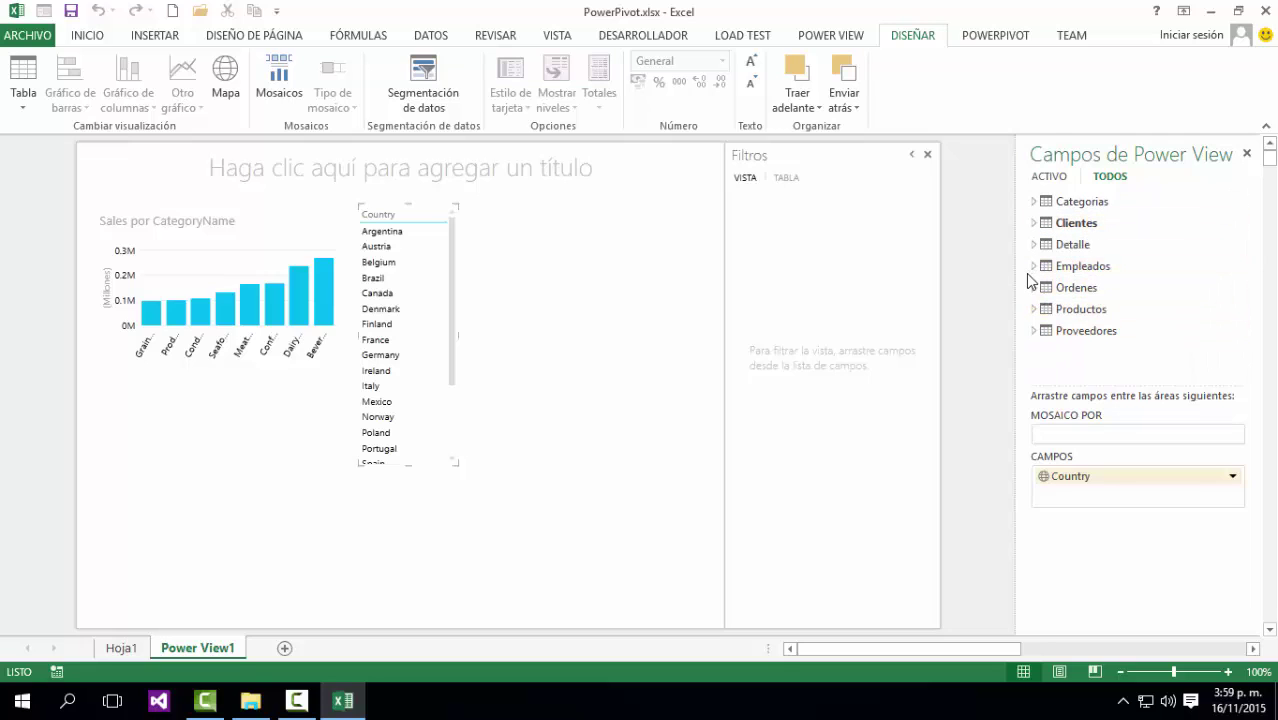
{"action": "left_click", "coordinate": [1035, 244]}
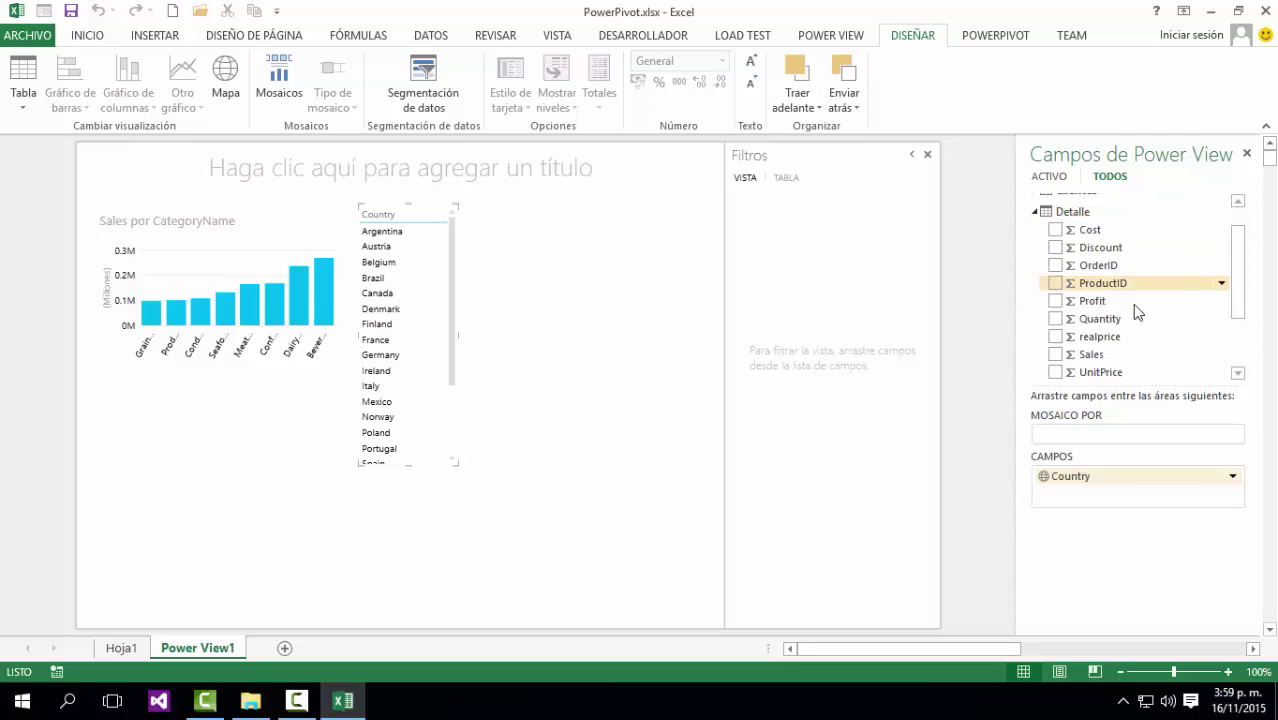
{"action": "left_click", "coordinate": [1055, 354]}
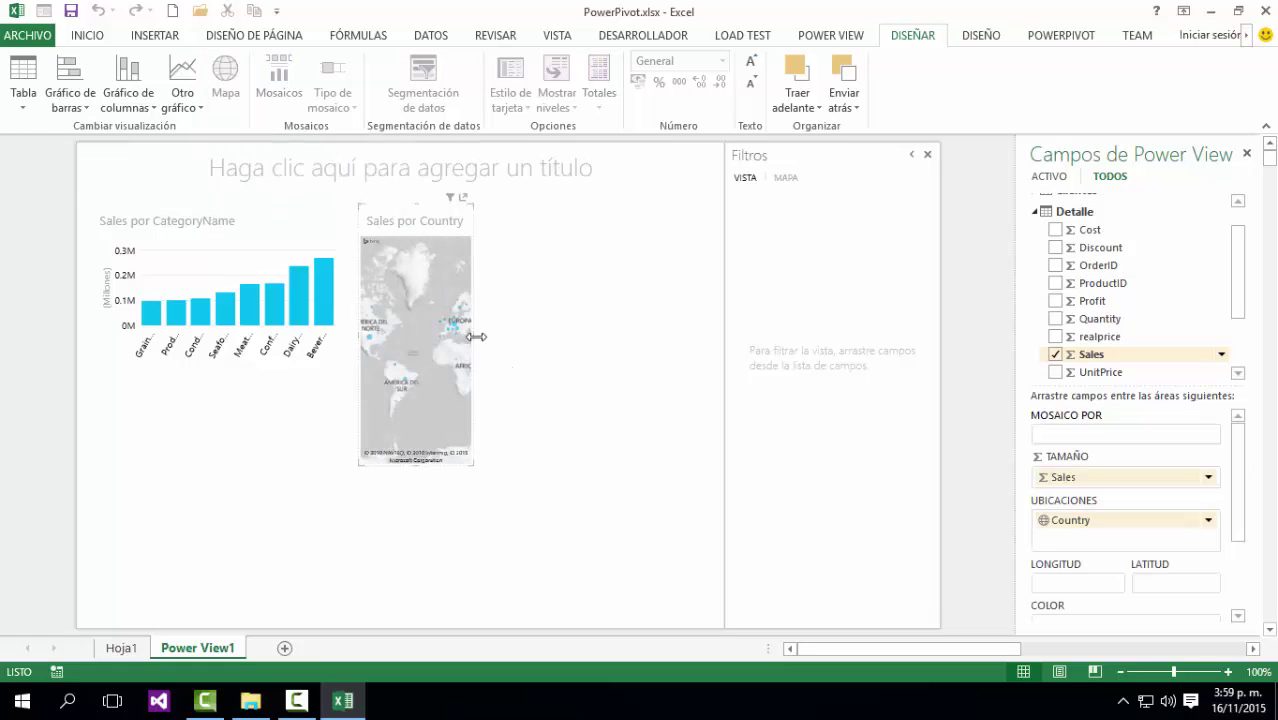
Widen and shorten the Sales por Country map, then pan it to show North America and Europe.
{"action": "left_click_drag", "start_coordinate": [476, 333], "coordinate": [712, 335]}
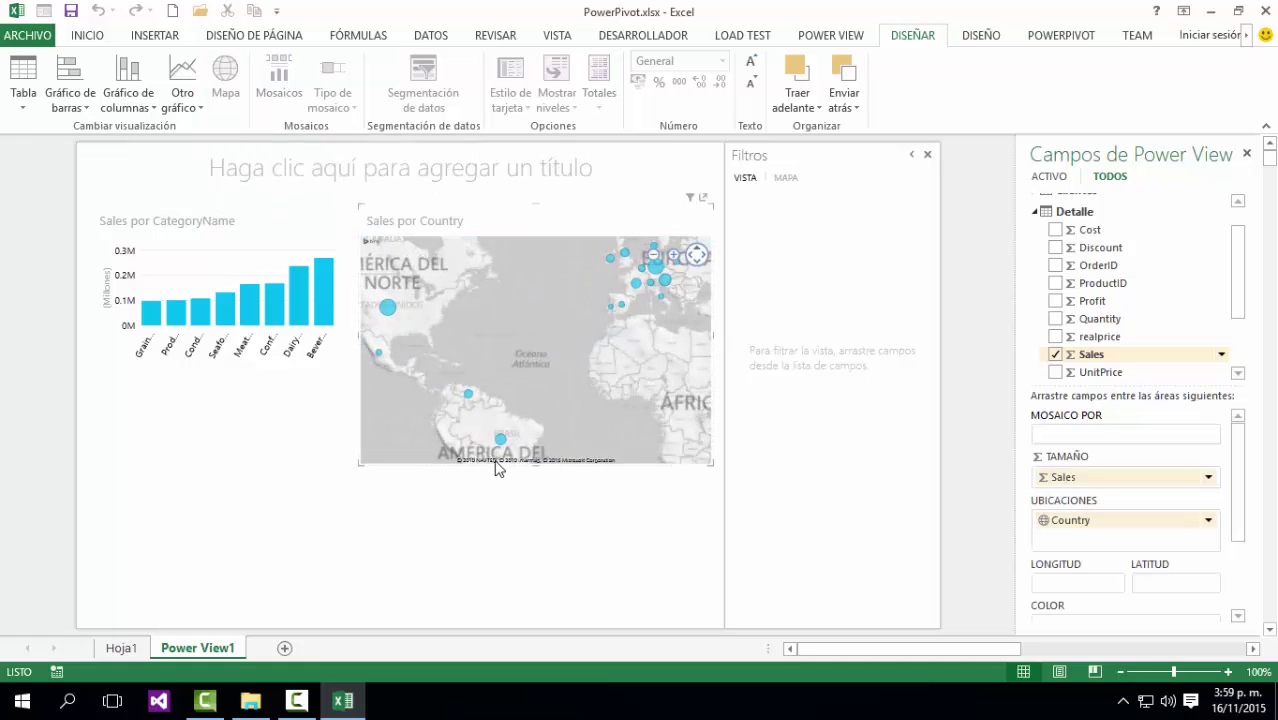
{"action": "left_click_drag", "start_coordinate": [536, 463], "coordinate": [543, 409]}
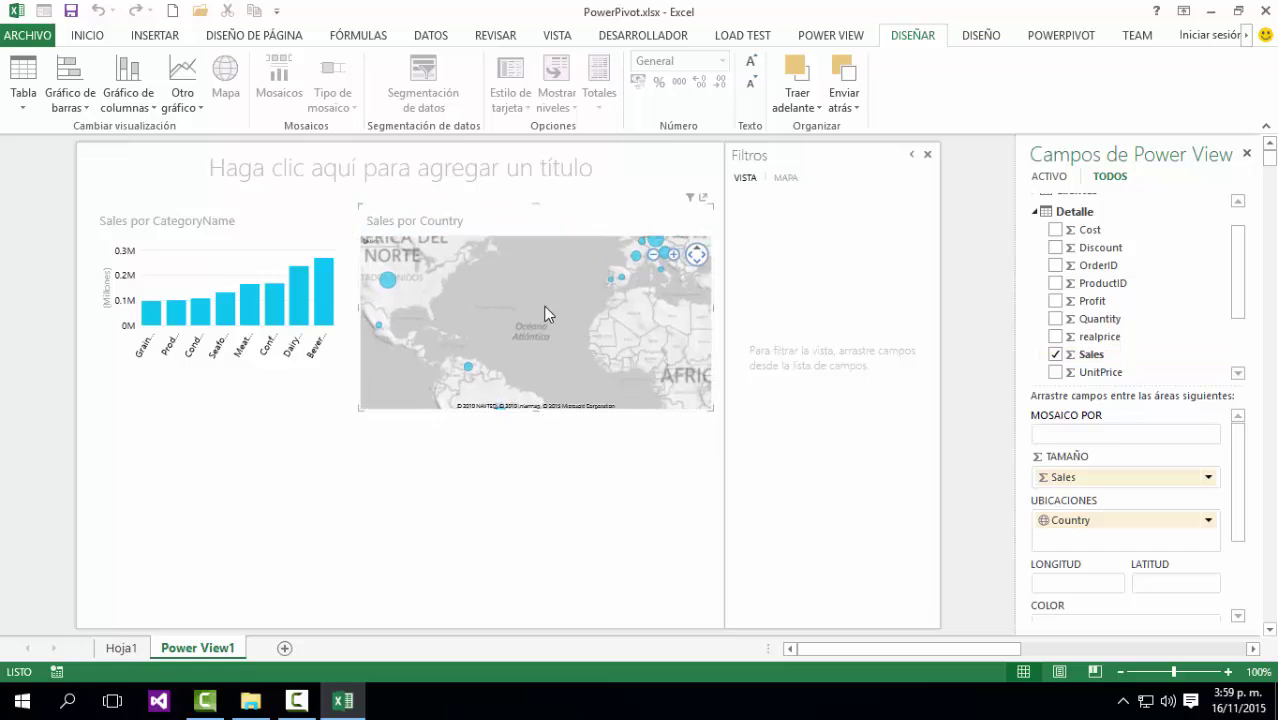
{"action": "left_click_drag", "start_coordinate": [522, 295], "coordinate": [544, 347]}
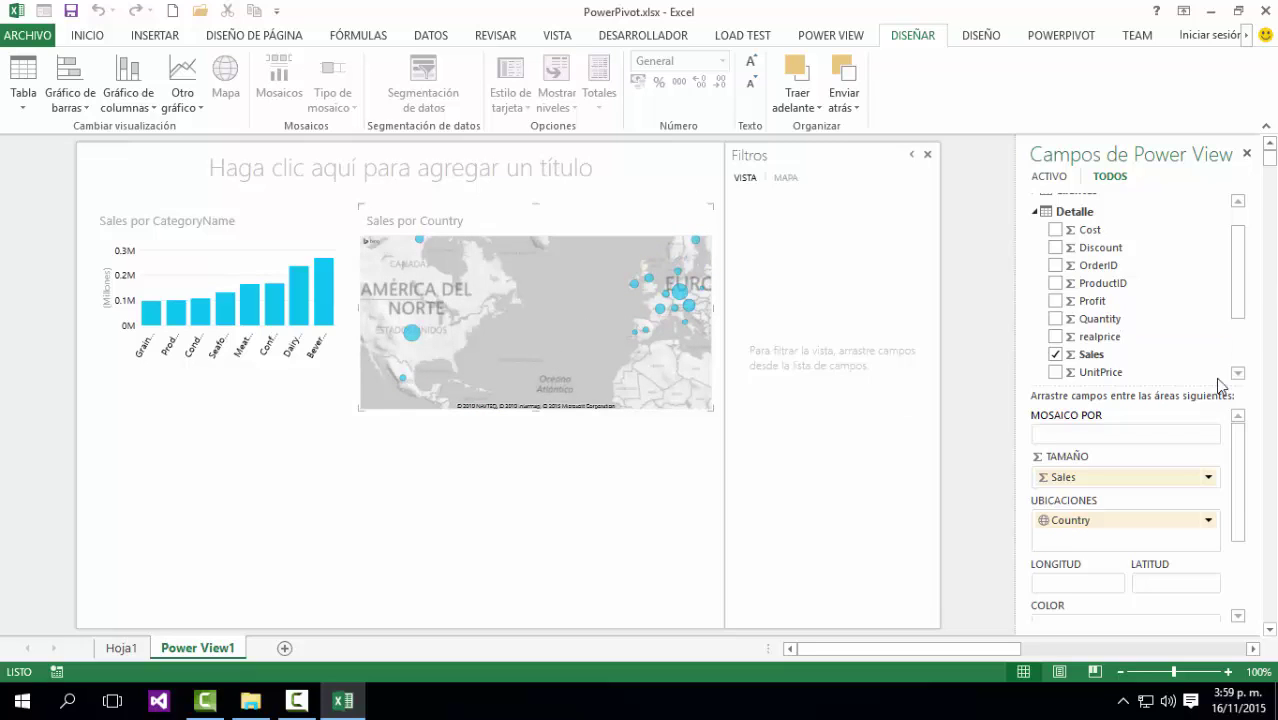
{"action": "left_click_drag", "start_coordinate": [1238, 509], "coordinate": [1238, 572]}
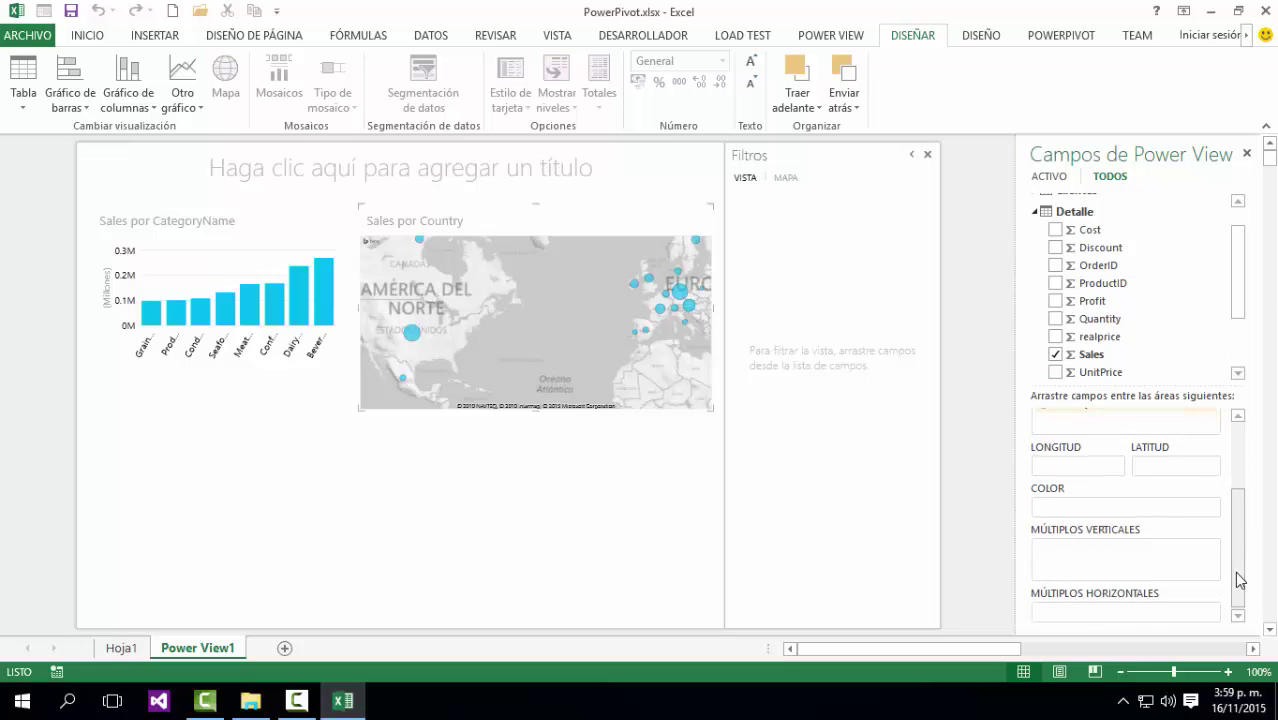
{"action": "left_click", "coordinate": [1035, 212]}
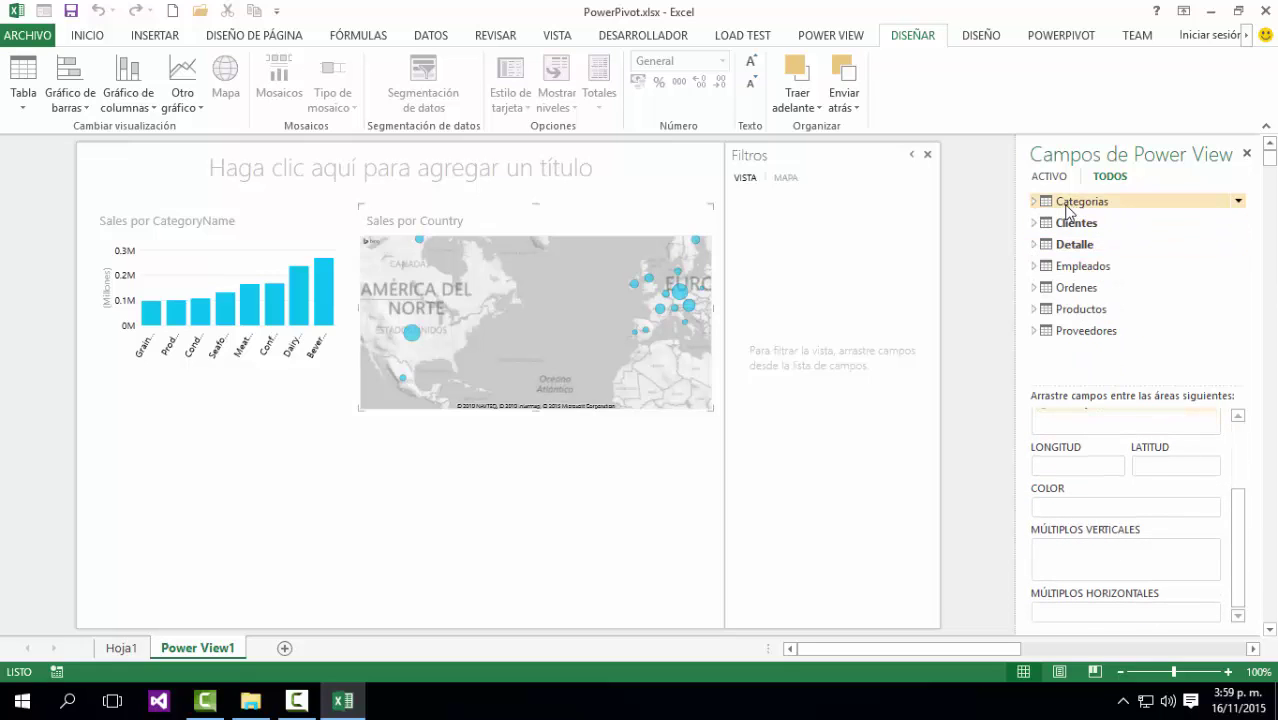
Colour the map's bubbles by CategoryName and frame the view on North America, Canada and Central America.
{"action": "left_click", "coordinate": [1035, 201]}
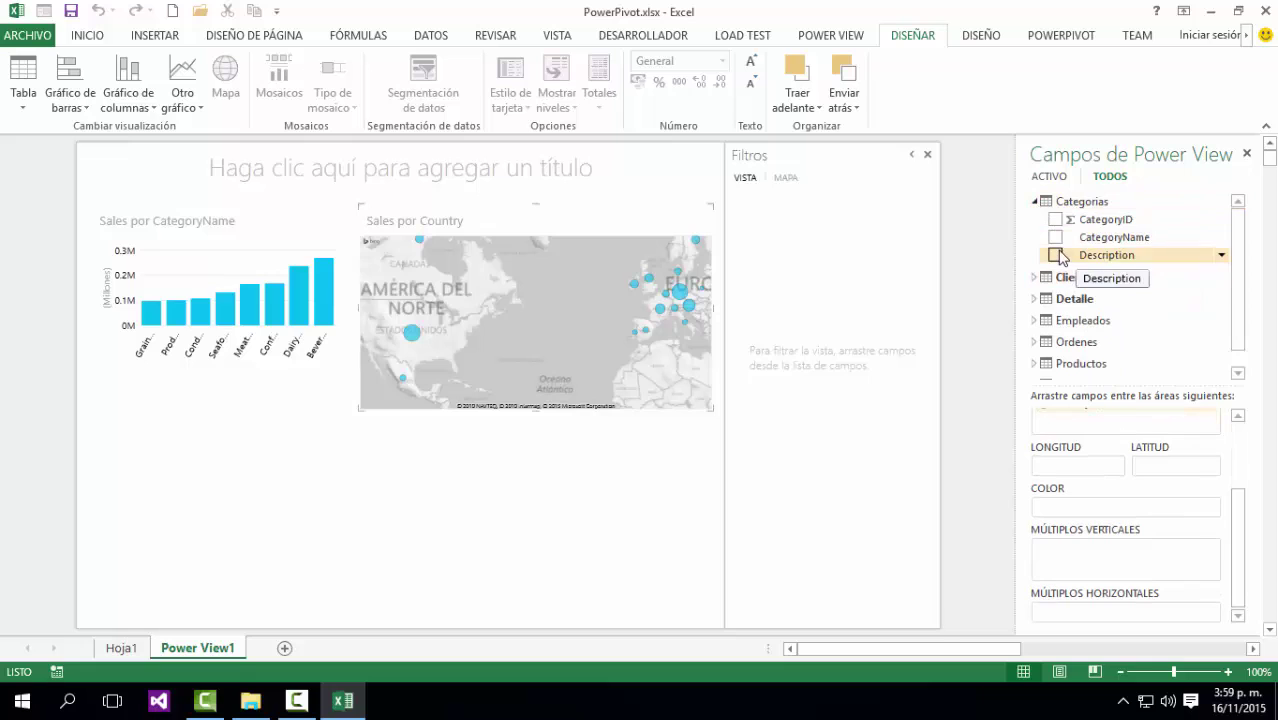
{"action": "left_click_drag", "start_coordinate": [1068, 243], "coordinate": [1076, 509]}
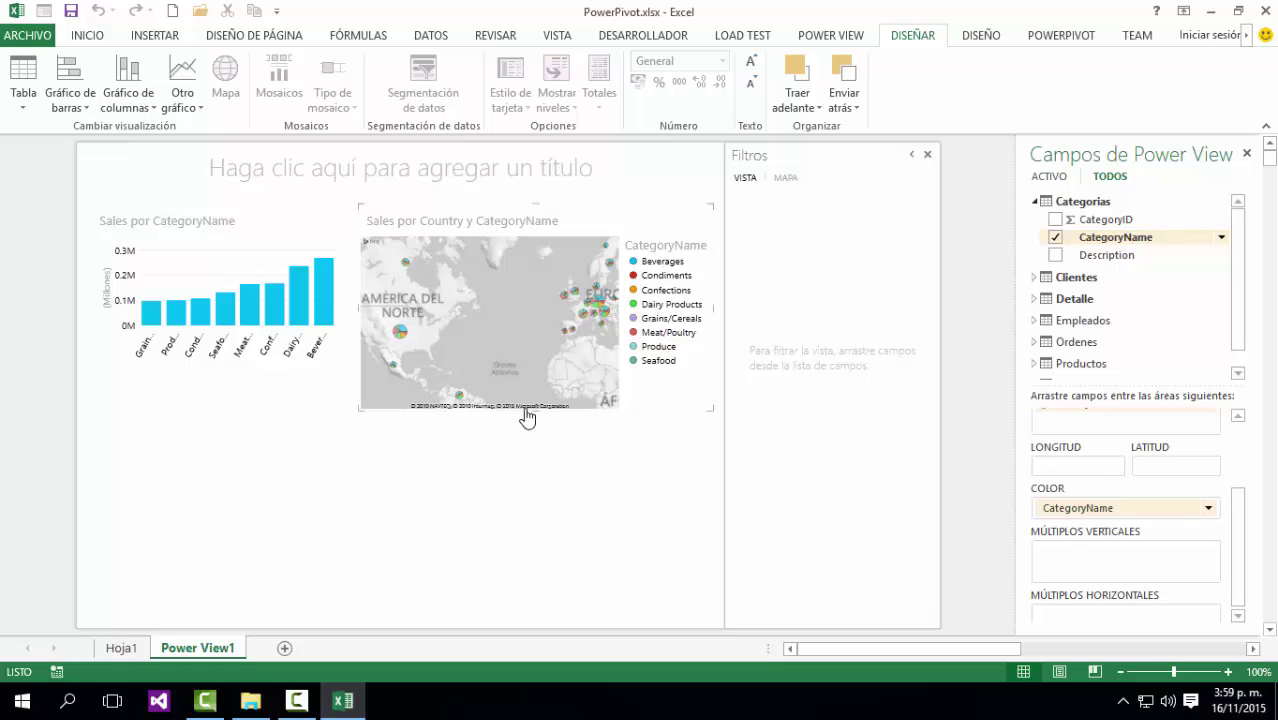
{"action": "left_click", "coordinate": [581, 255]}
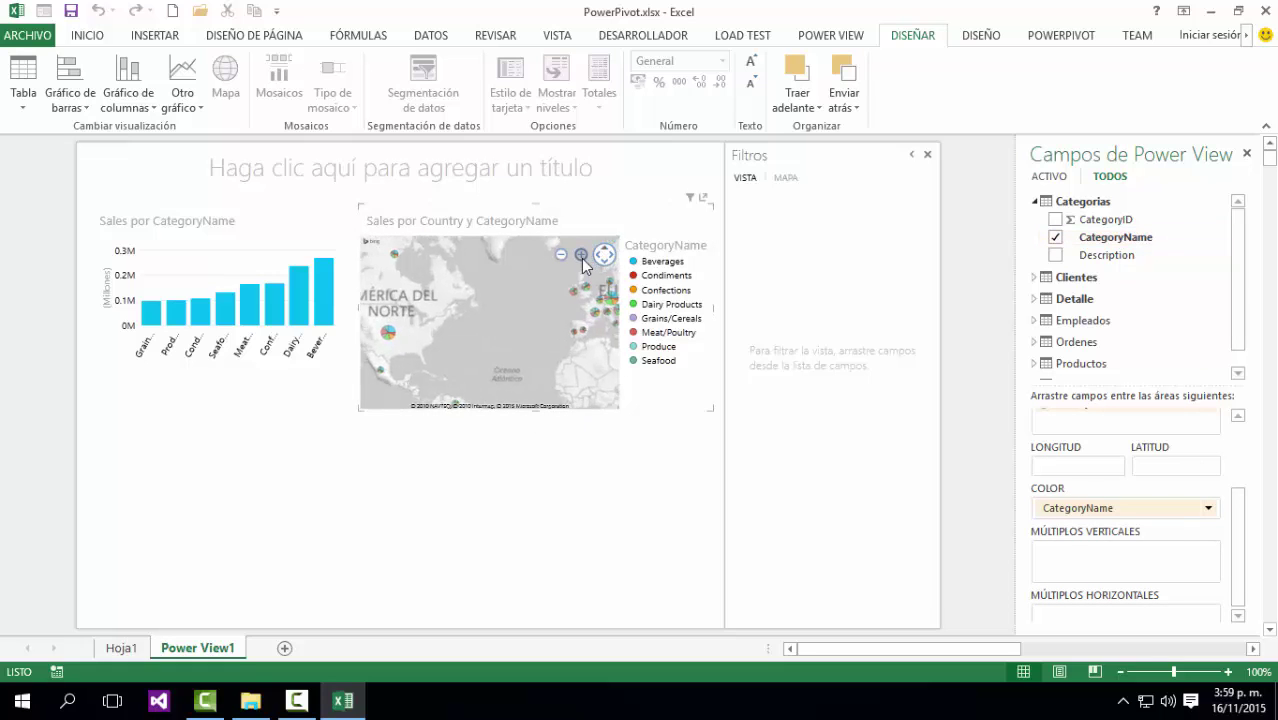
{"action": "left_click_drag", "start_coordinate": [461, 356], "coordinate": [546, 372]}
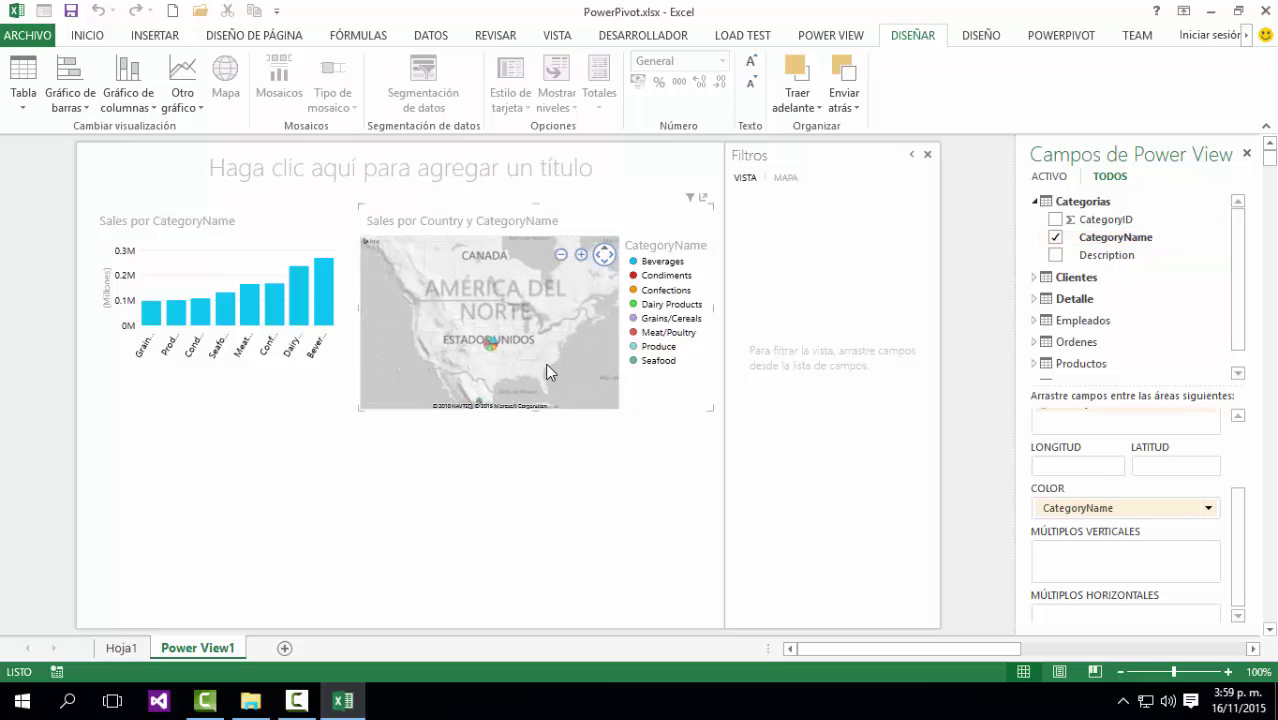
{"action": "left_click", "coordinate": [581, 255]}
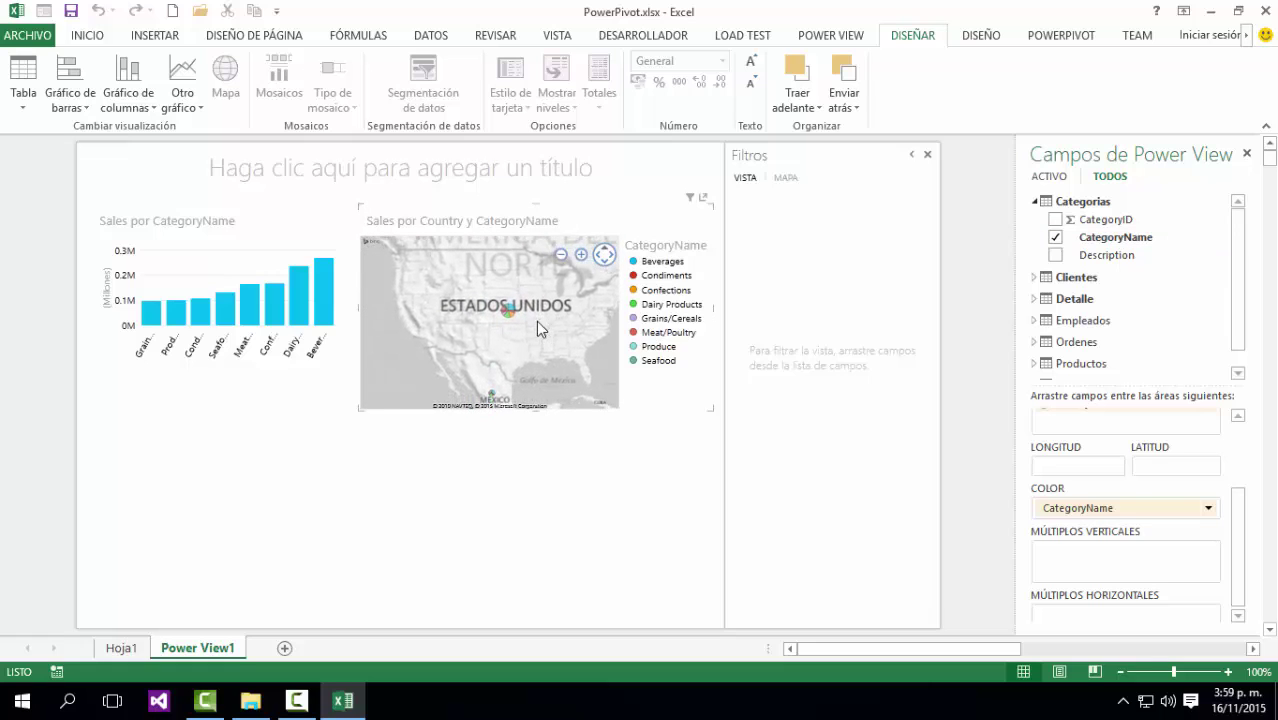
{"action": "left_click", "coordinate": [562, 256]}
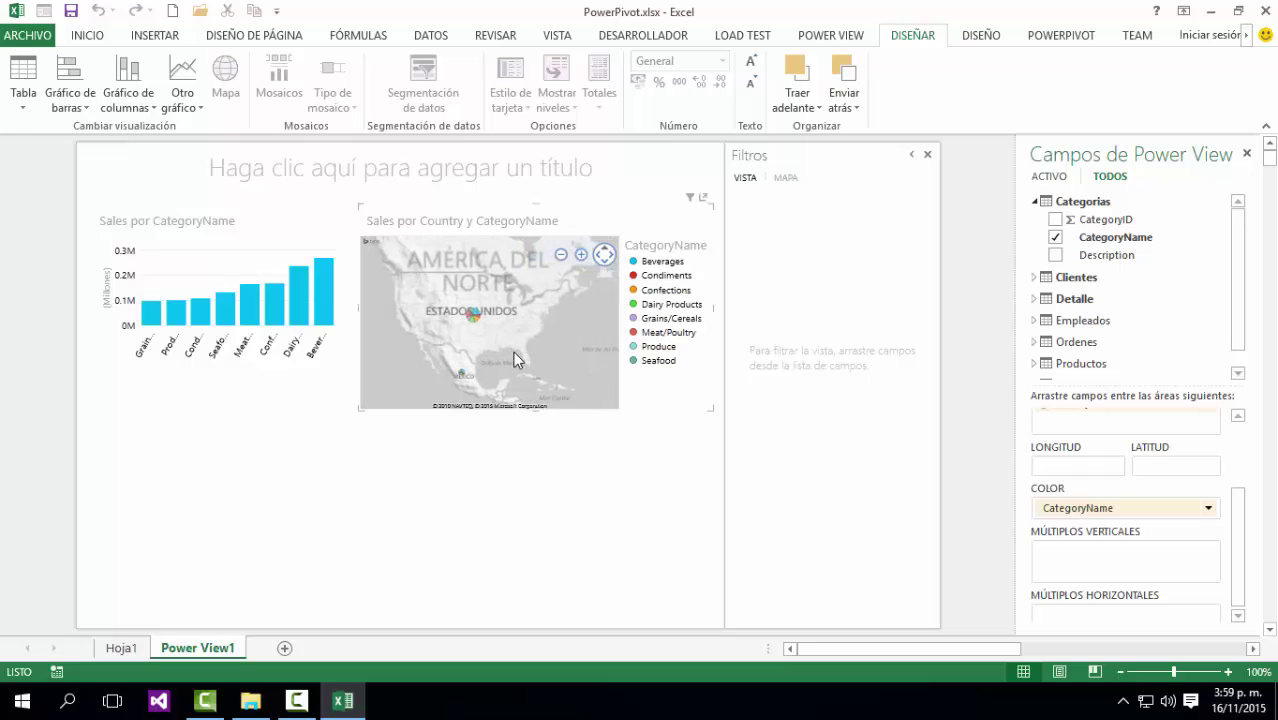
{"action": "left_click", "coordinate": [561, 255]}
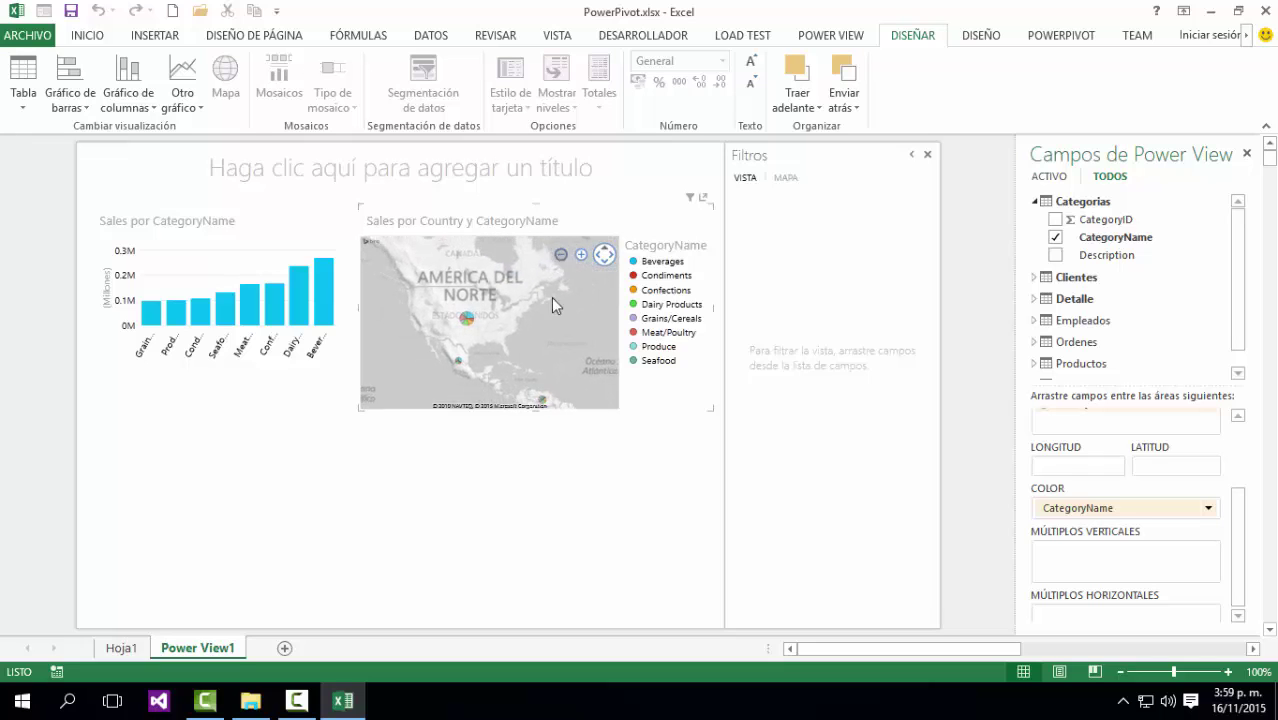
{"action": "left_click_drag", "start_coordinate": [549, 344], "coordinate": [504, 348]}
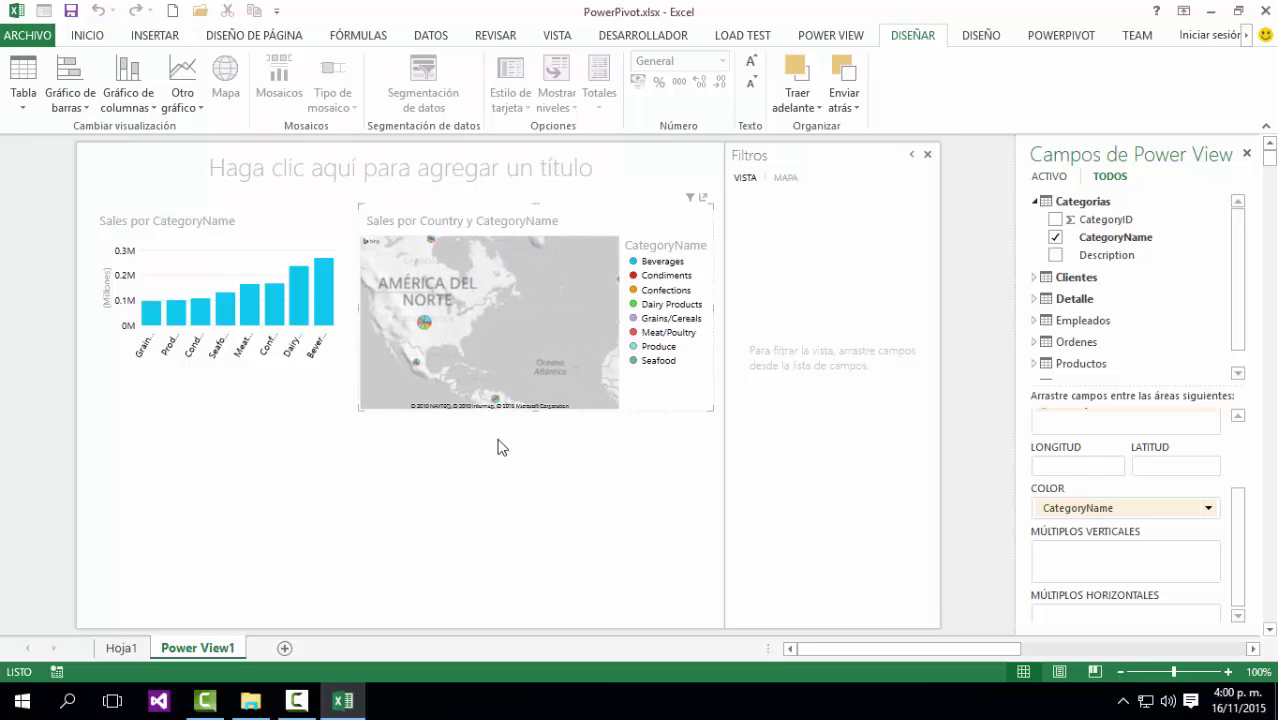